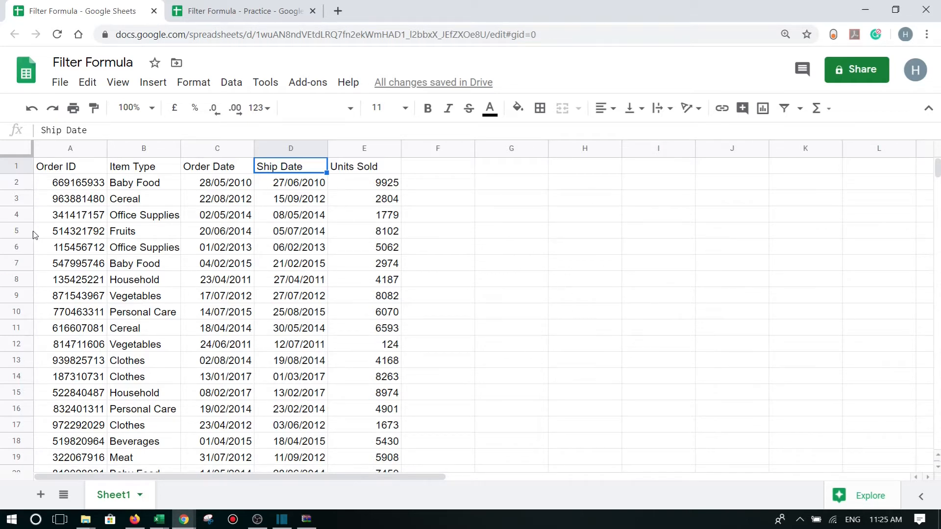
# Copy the header row A1:E1 and paste it starting at cell G1.
pyautogui.moveTo(64, 166); pyautogui.dragTo(323, 297)
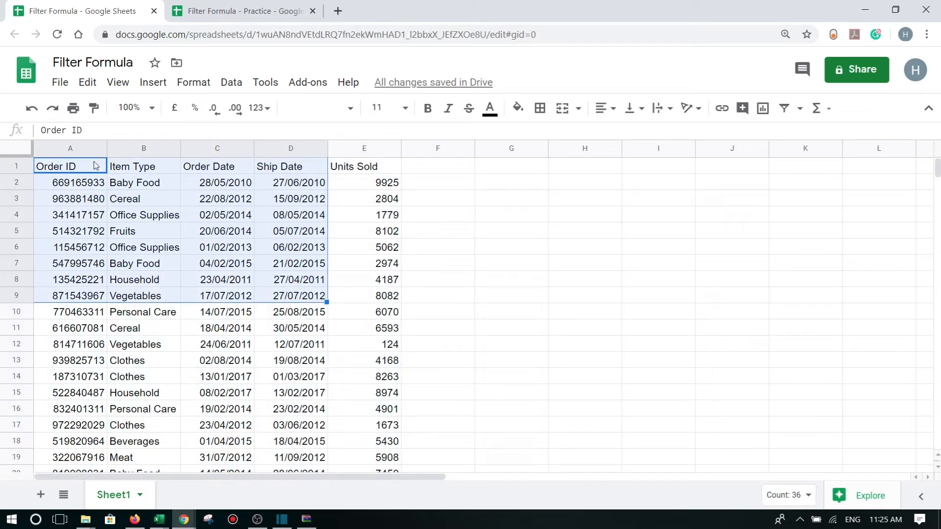
pyautogui.moveTo(86, 166); pyautogui.dragTo(346, 167)
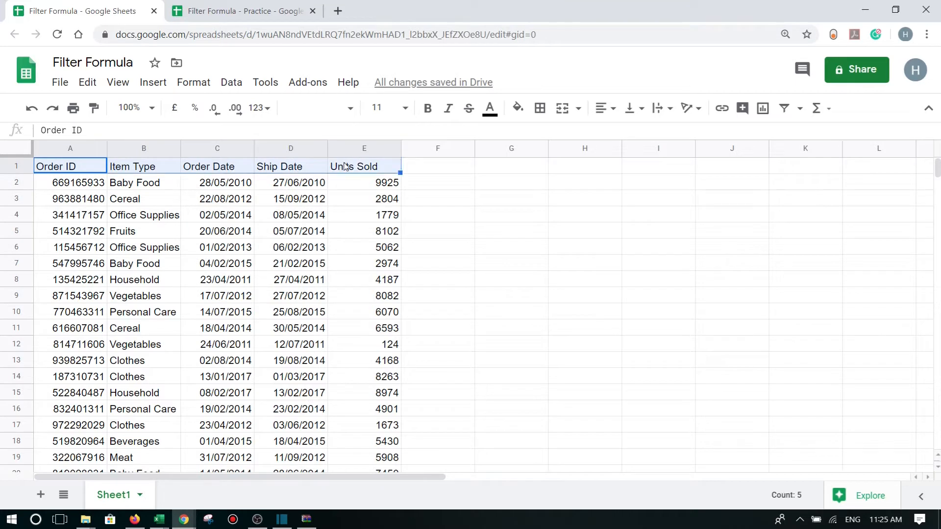
pyautogui.hotkey('ctrl', 'c')
pyautogui.press('Right')
pyautogui.press('Right')
pyautogui.press('Right')
pyautogui.press('Right')
pyautogui.press('Right')
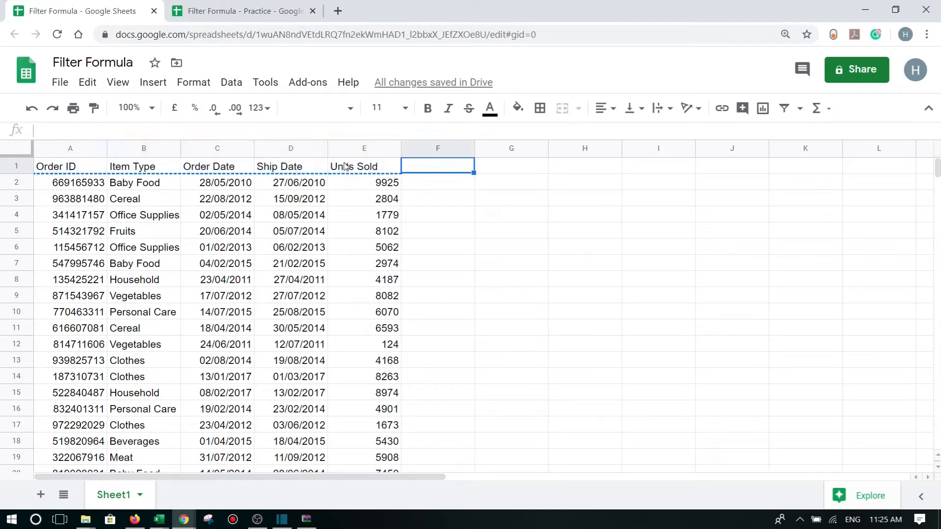
pyautogui.press('Right')
pyautogui.hotkey('ctrl', 'v')
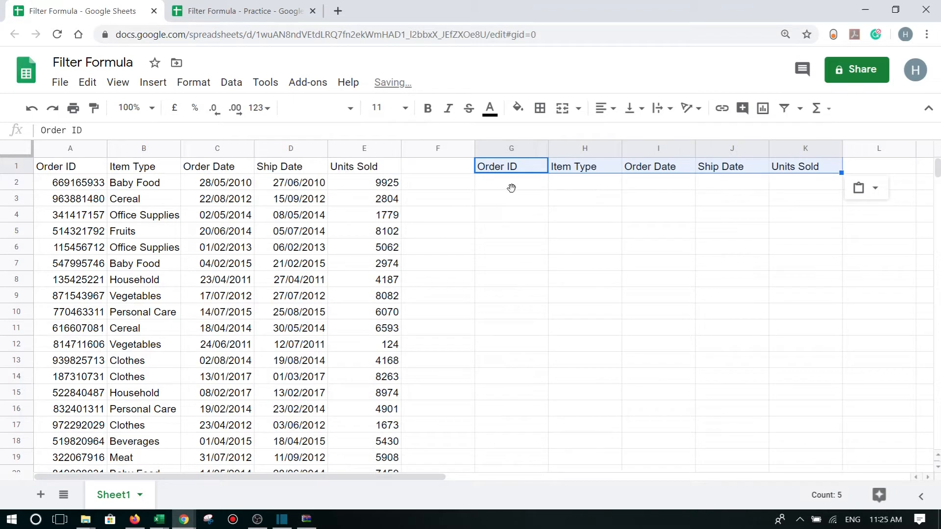
# Start a FILTER formula in G2 with the open-ended source range A2:E as its first argument.
pyautogui.click(530, 185)
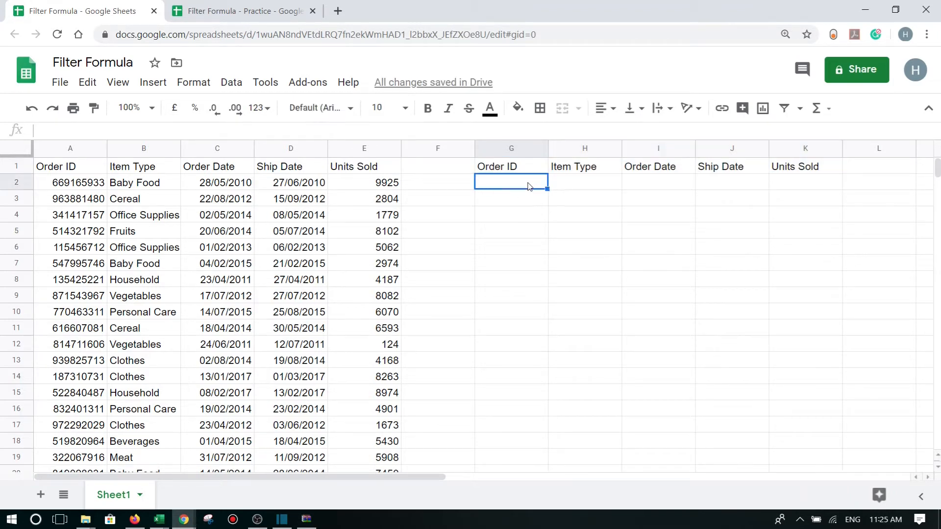
pyautogui.write('=filter')
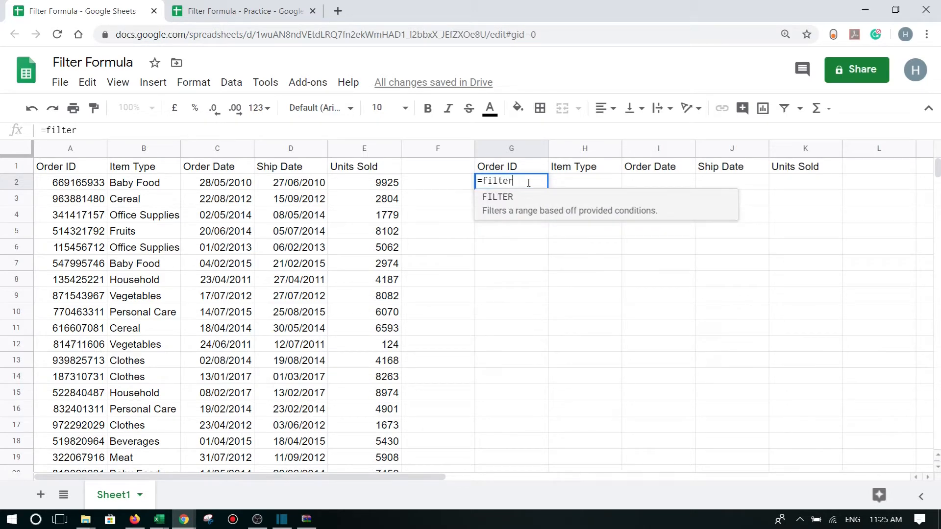
pyautogui.click(556, 201)
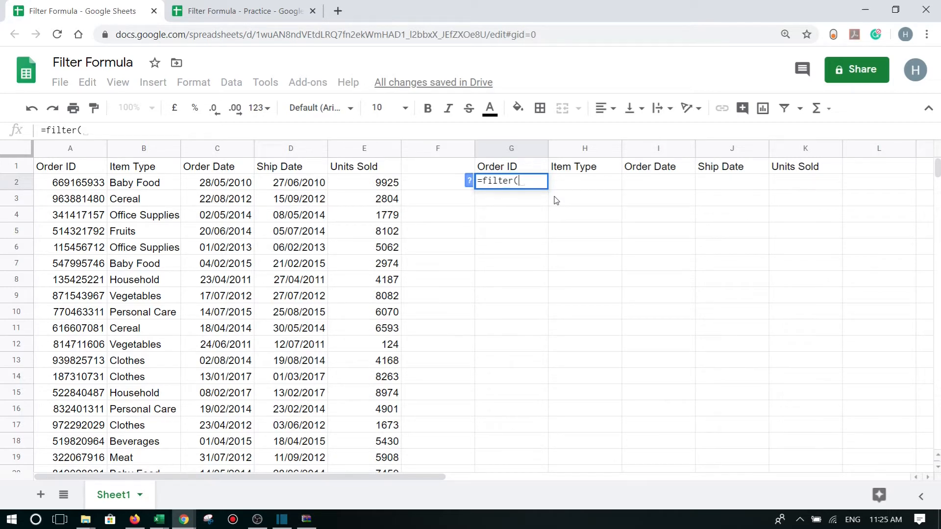
pyautogui.click(91, 190)
pyautogui.moveTo(90, 191); pyautogui.dragTo(378, 321)
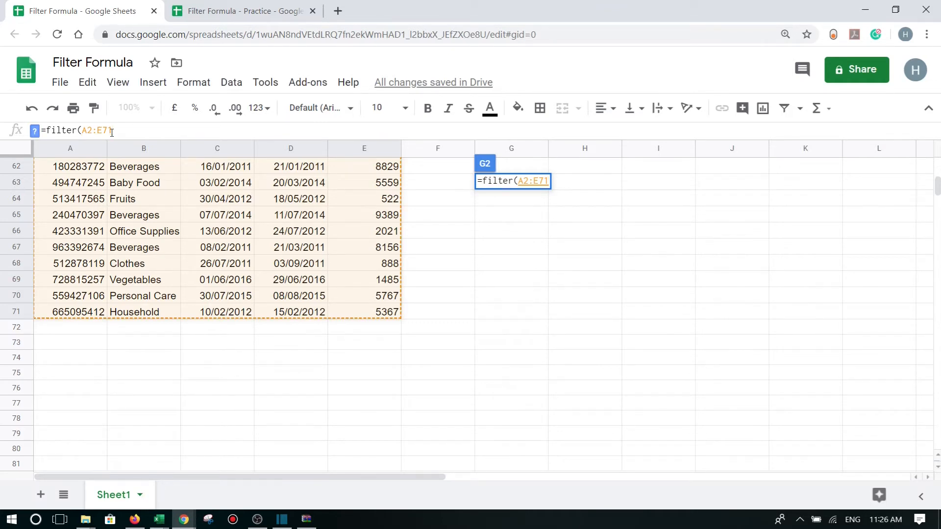
pyautogui.press('BackSpace')
pyautogui.press('BackSpace')
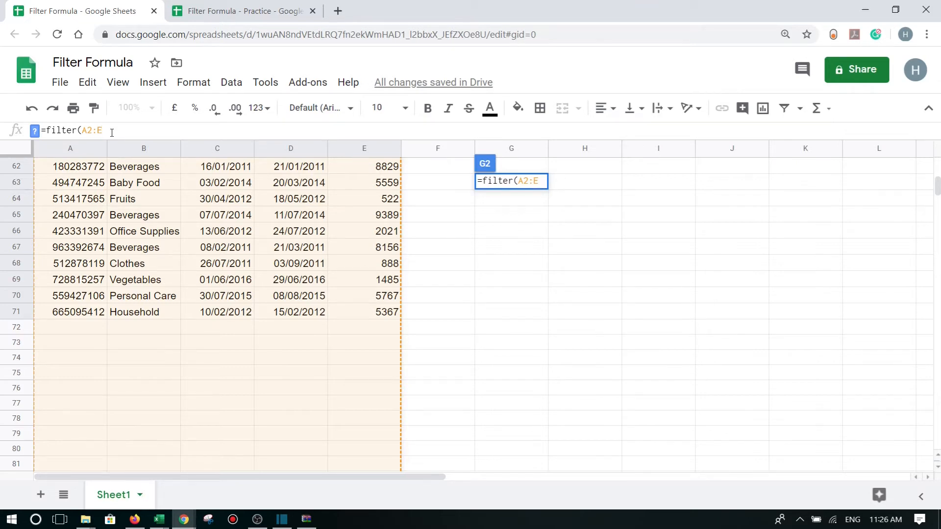
pyautogui.write(',')
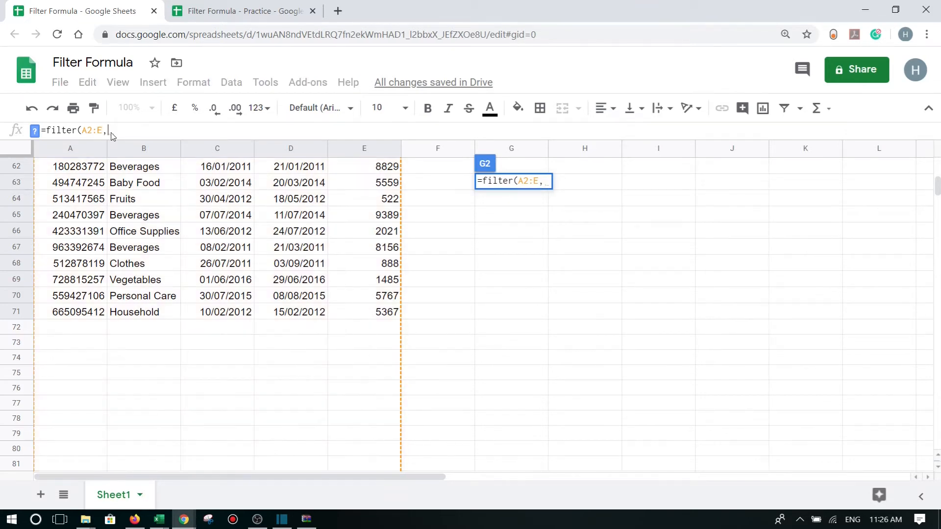
# Complete the G2 FILTER formula with the order date condition C2:C>F1 and enter it.
pyautogui.moveTo(940, 188); pyautogui.dragTo(940, 125)
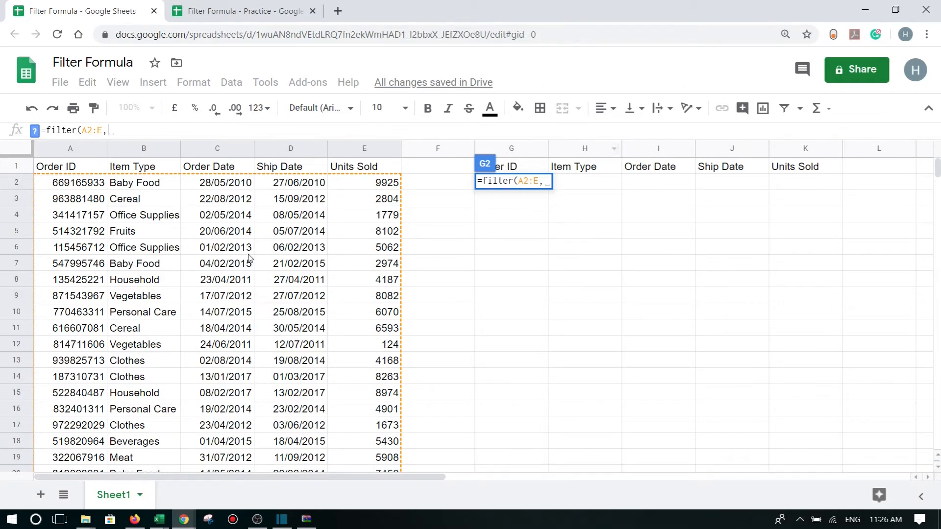
pyautogui.moveTo(240, 184); pyautogui.dragTo(231, 428)
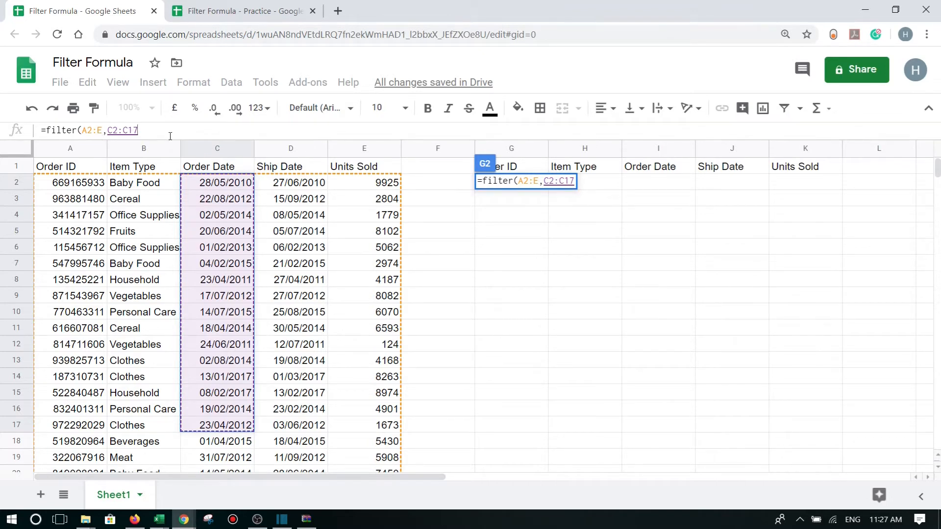
pyautogui.press('BackSpace')
pyautogui.press('BackSpace')
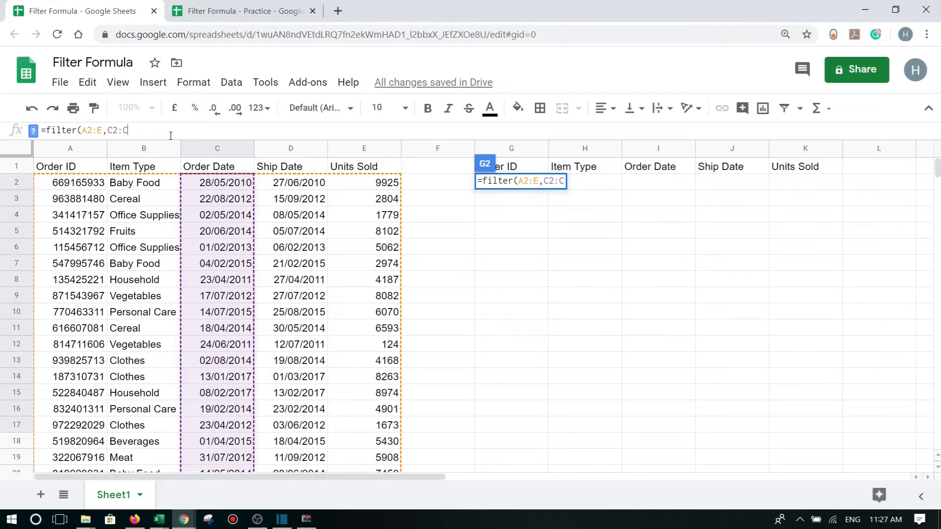
pyautogui.write('>')
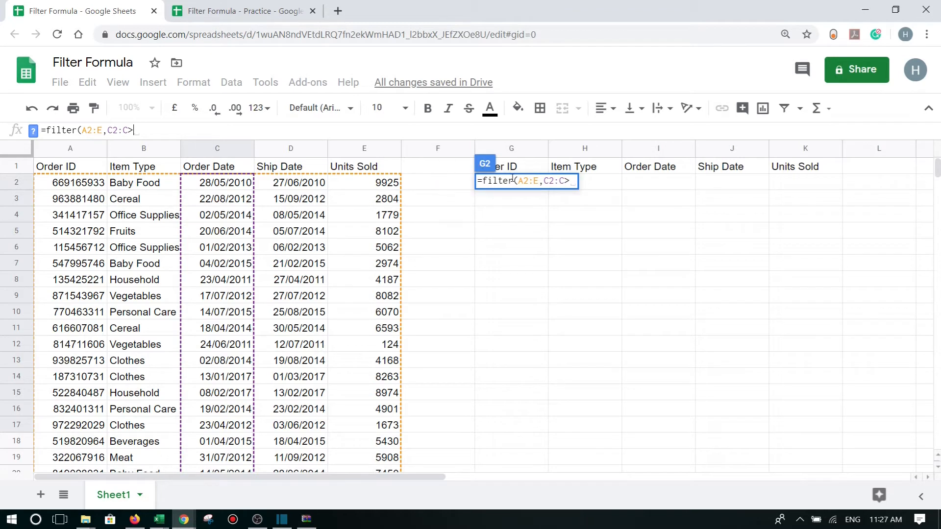
pyautogui.click(464, 173)
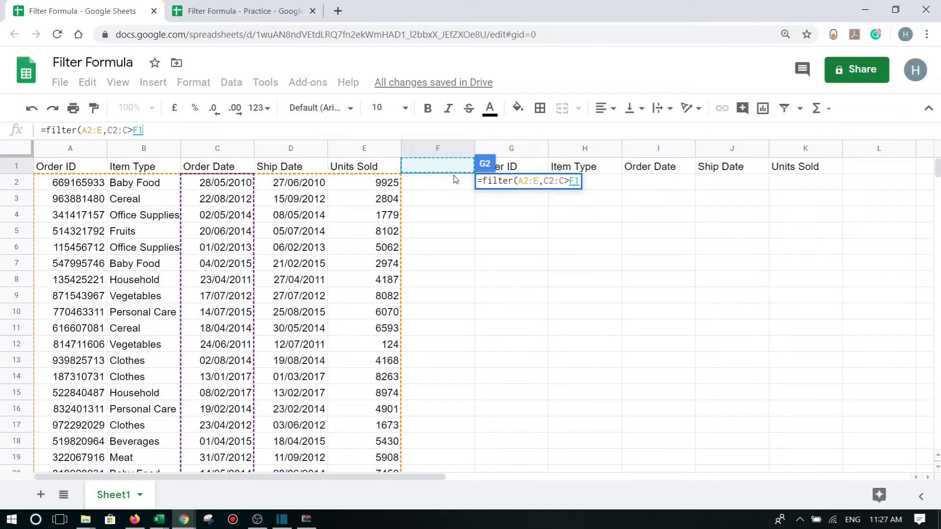
pyautogui.write(')')
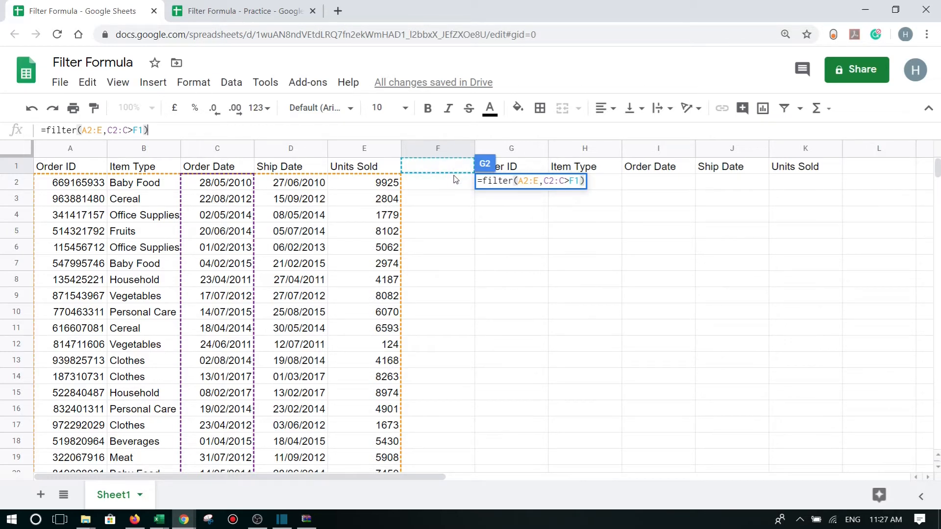
pyautogui.press('Return')
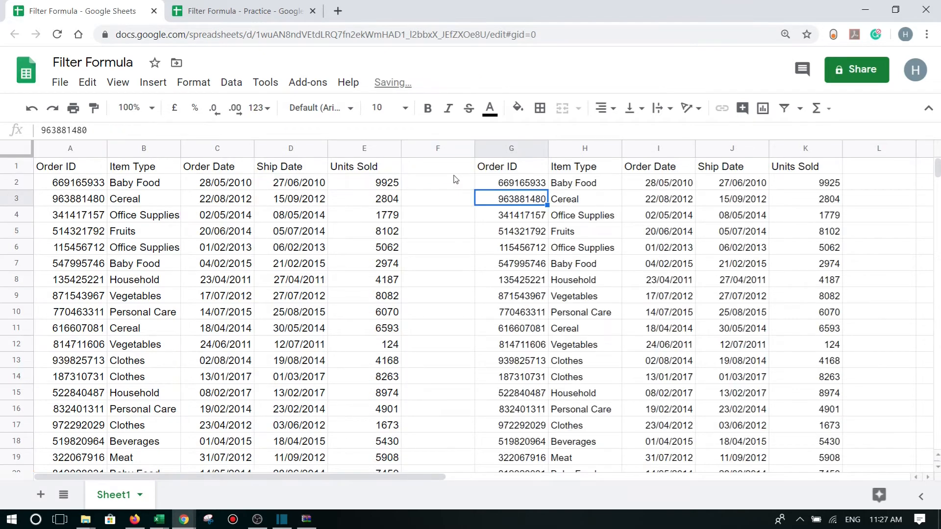
# Compare the last rows of the filtered output with the last rows of the source table.
pyautogui.hotkey('ctrl', 'Down')
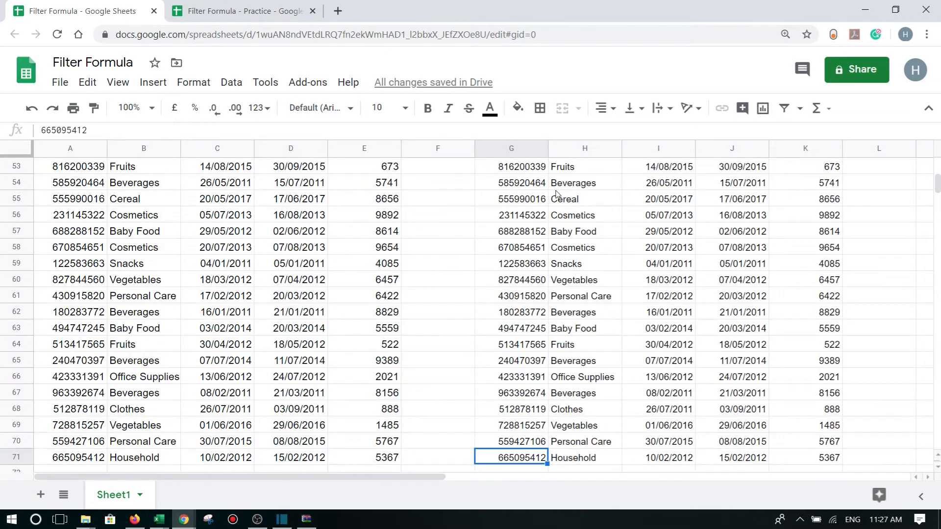
pyautogui.press('Left')
pyautogui.press('Left')
pyautogui.press('Left')
pyautogui.press('Left')
pyautogui.press('Left')
pyautogui.press('Right')
pyautogui.press('Right')
pyautogui.press('Right')
pyautogui.press('Right')
pyautogui.press('Right')
pyautogui.press('Right')
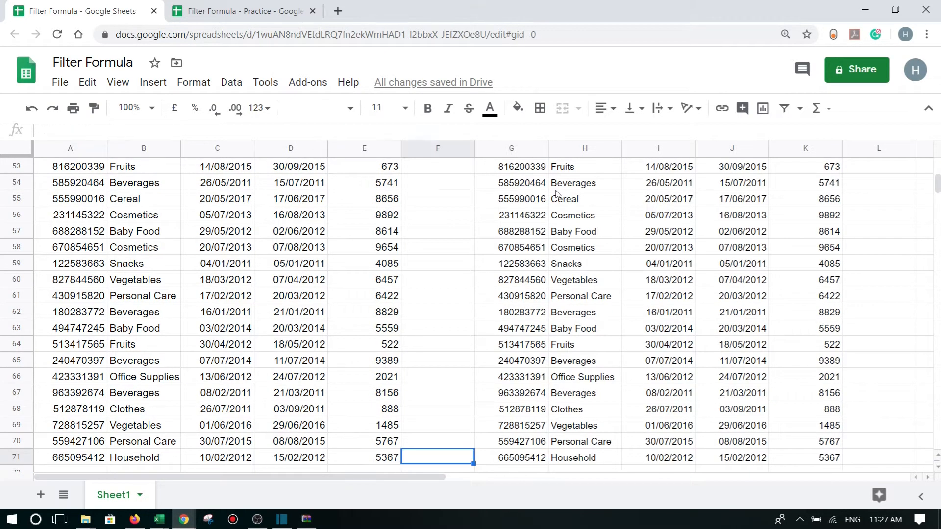
pyautogui.press('Left')
pyautogui.hotkey('ctrl', 'Up')
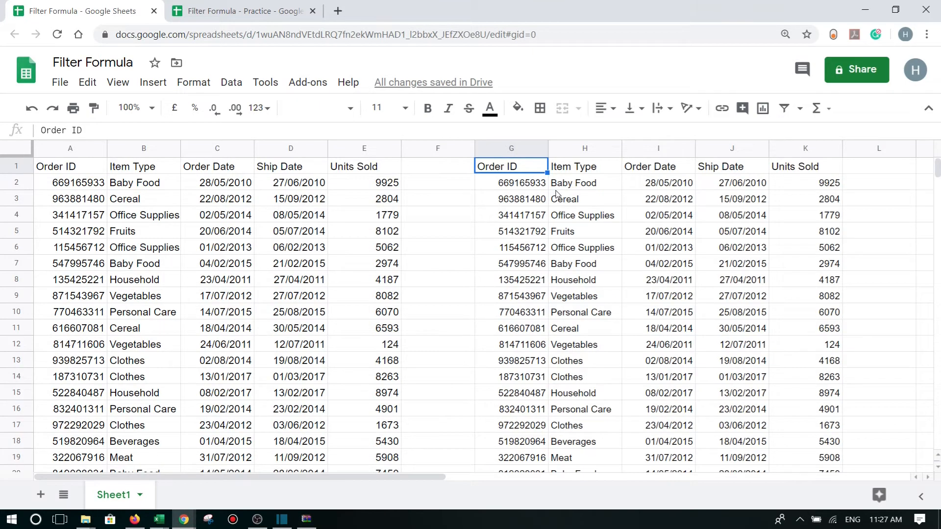
# Copy the order date 22/08/2012 from C3 into F1 as the filter's cutoff date.
pyautogui.press('Down')
pyautogui.press('Left')
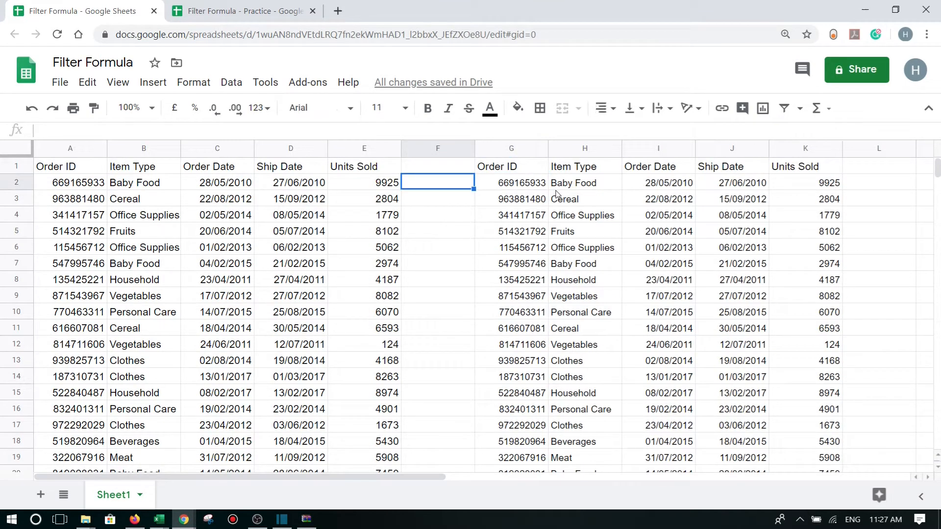
pyautogui.press('Left')
pyautogui.press('Left')
pyautogui.press('Left')
pyautogui.press('Left')
pyautogui.press('Left')
pyautogui.press('Down')
pyautogui.press('Down')
pyautogui.press('Right')
pyautogui.press('Up')
pyautogui.press('Right')
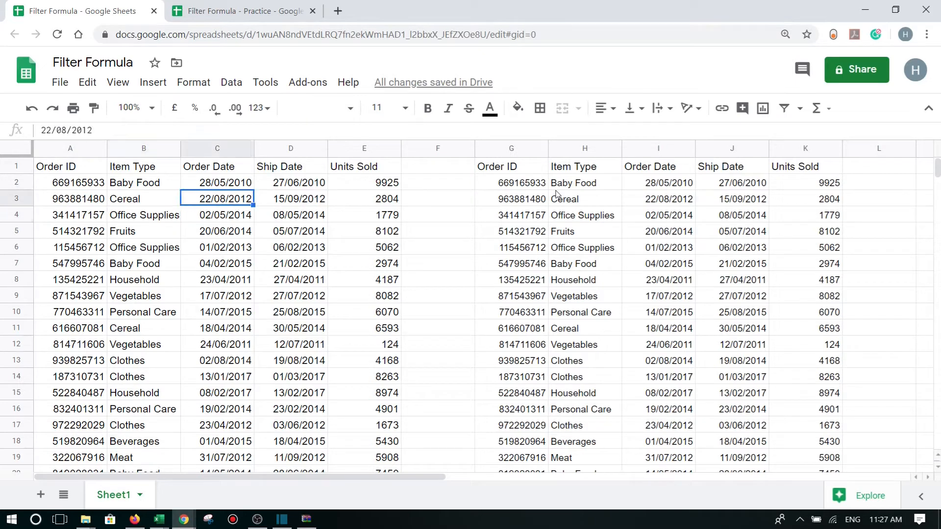
pyautogui.hotkey('ctrl', 'c')
pyautogui.press('Right')
pyautogui.press('Up')
pyautogui.press('Right')
pyautogui.press('Up')
pyautogui.press('Right')
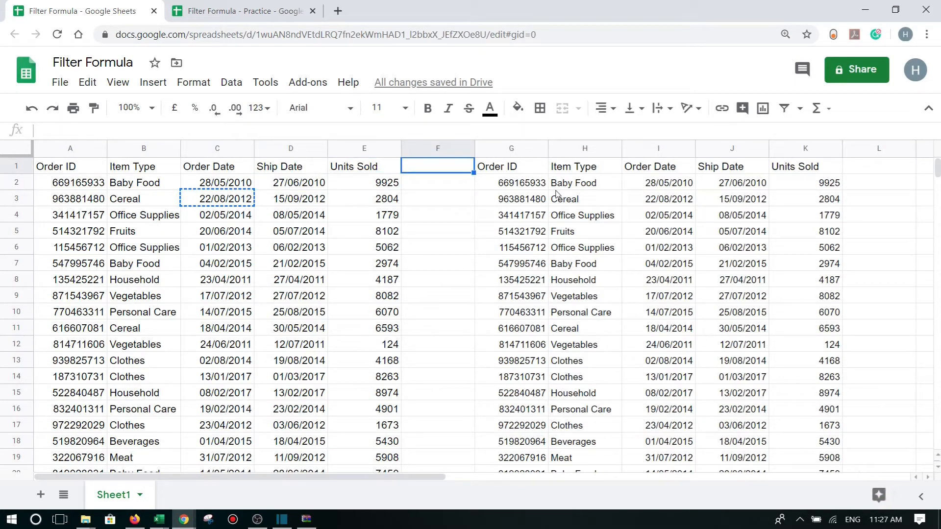
pyautogui.hotkey('ctrl', 'v')
# Check the order dates in the filtered output against the cutoff date in F1 and view the G2 formula.
pyautogui.press('Right')
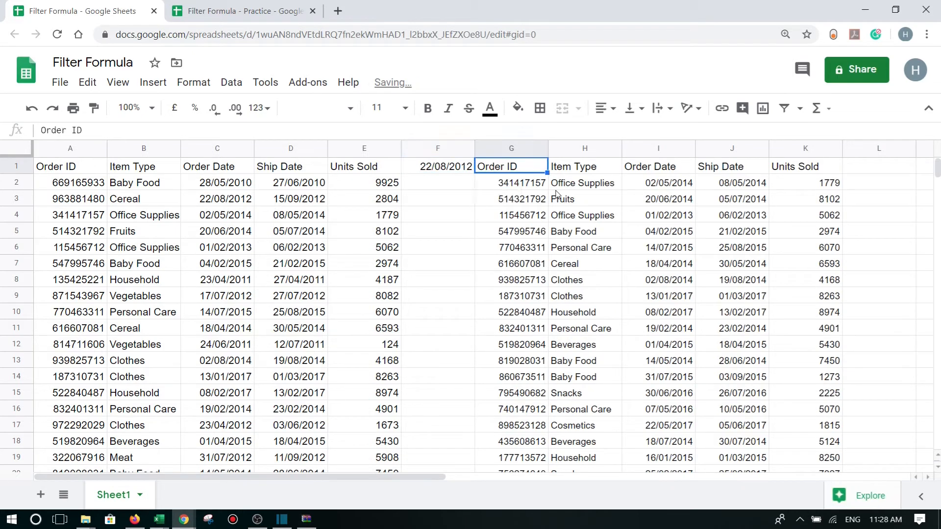
pyautogui.press('Right')
pyautogui.press('Down')
pyautogui.press('Left')
pyautogui.press('Right')
pyautogui.press('Right')
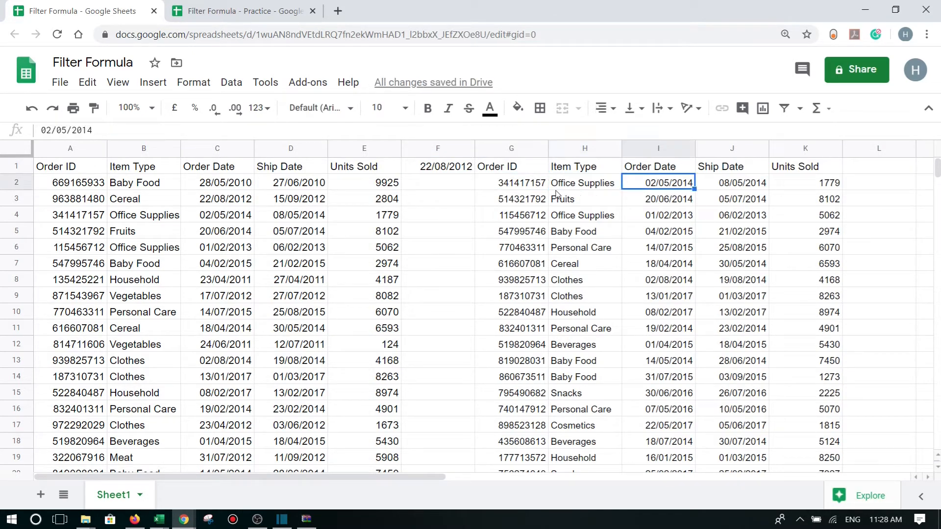
pyautogui.press('Down')
pyautogui.press('Down')
pyautogui.press('Down')
pyautogui.press('Down')
pyautogui.press('Down')
pyautogui.press('Down')
pyautogui.press('Down')
pyautogui.press('Up')
pyautogui.press('Up')
pyautogui.press('Up')
pyautogui.hotkey('ctrl', 'Up')
pyautogui.press('Down')
pyautogui.press('Left')
pyautogui.press('Left')
pyautogui.press('Left')
pyautogui.press('Up')
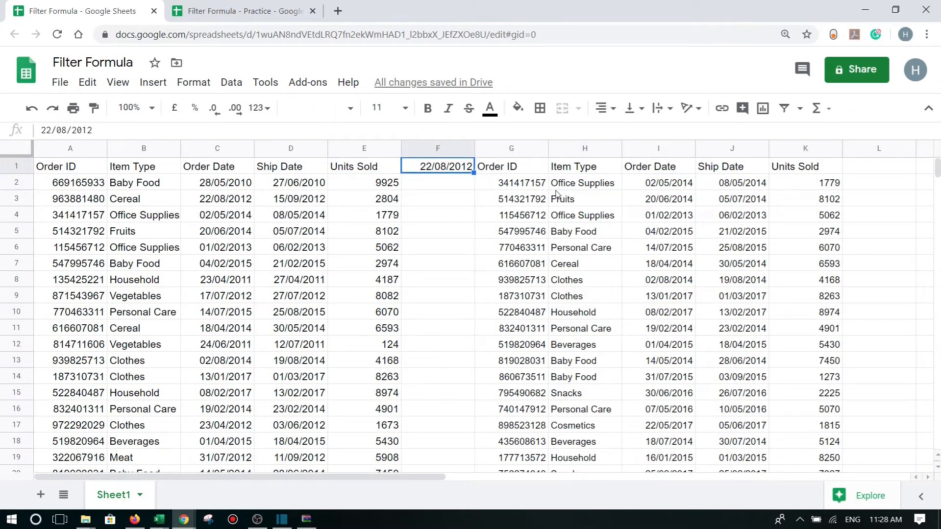
pyautogui.press('Right')
pyautogui.press('Down')
pyautogui.press('Down')
pyautogui.press('Down')
pyautogui.press('Right')
pyautogui.press('Up')
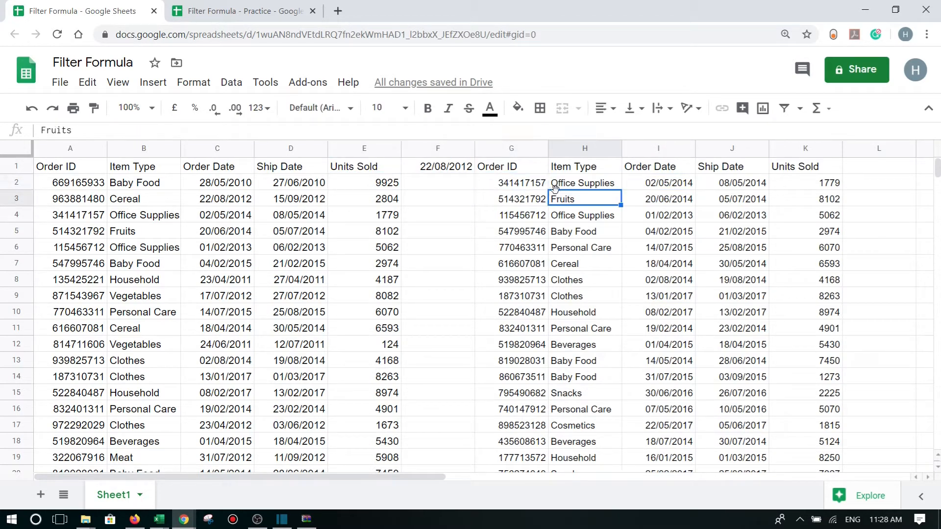
pyautogui.press('Right')
pyautogui.press('Up')
pyautogui.press('Down')
pyautogui.press('Right')
pyautogui.press('Up')
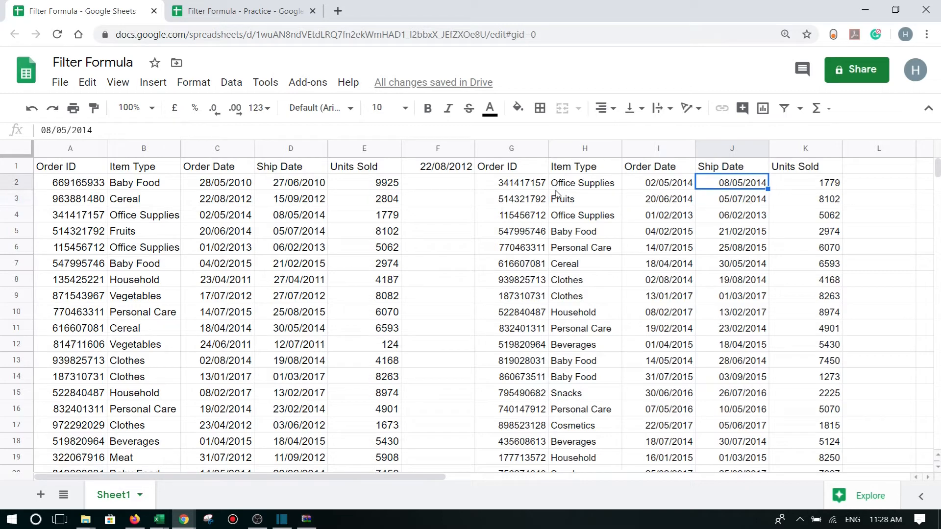
pyautogui.press('Left')
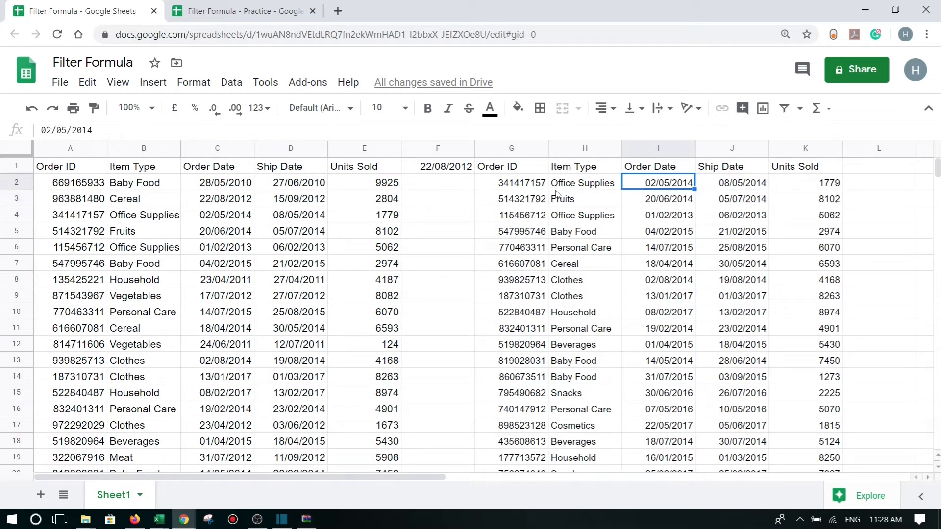
pyautogui.press('Left')
pyautogui.press('Left')
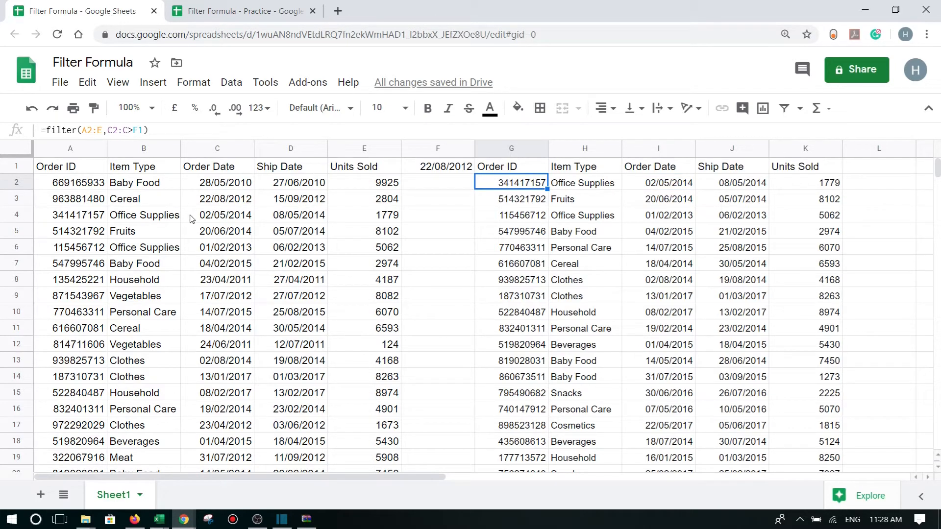
# Copy the order date 20/06/2014 from C5 into F2 as a second criterion date.
pyautogui.click(223, 233)
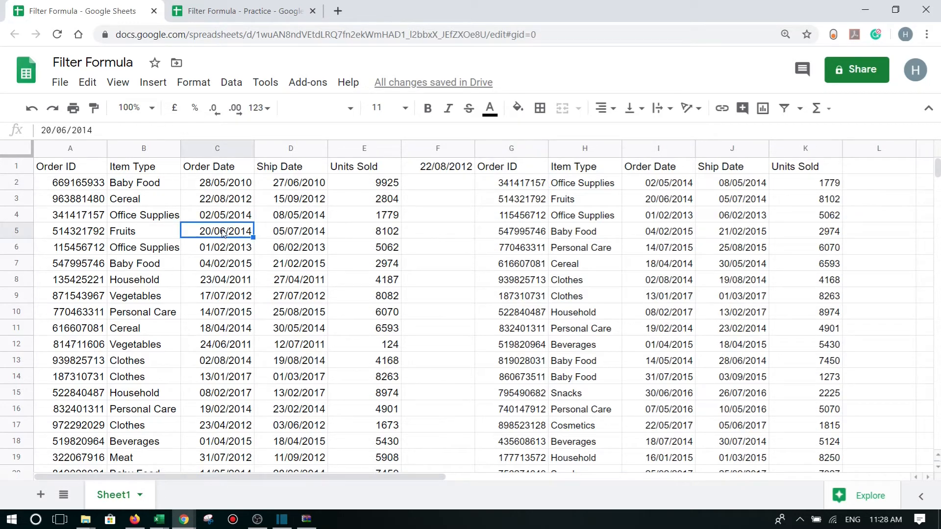
pyautogui.hotkey('ctrl', 'c')
pyautogui.press('Right')
pyautogui.press('Up')
pyautogui.press('Right')
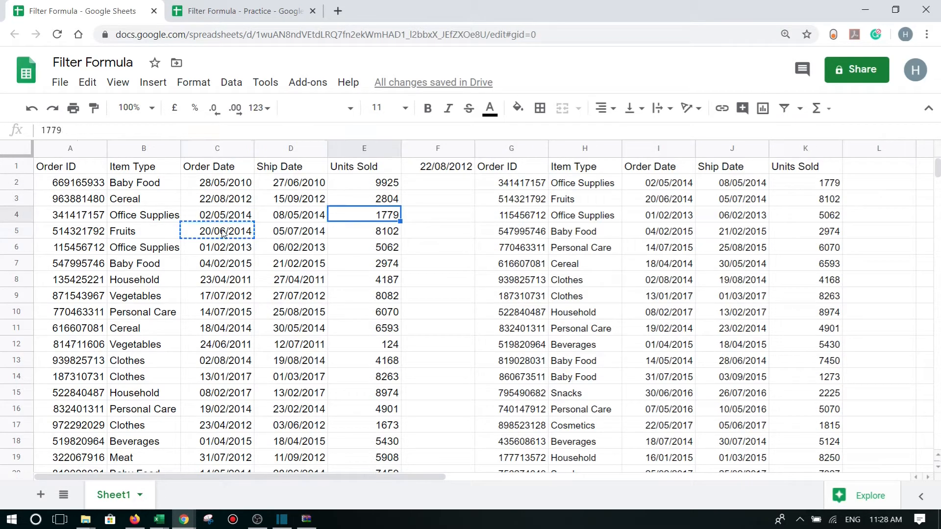
pyautogui.press('Right')
pyautogui.press('Up')
pyautogui.press('Up')
pyautogui.hotkey('ctrl', 'v')
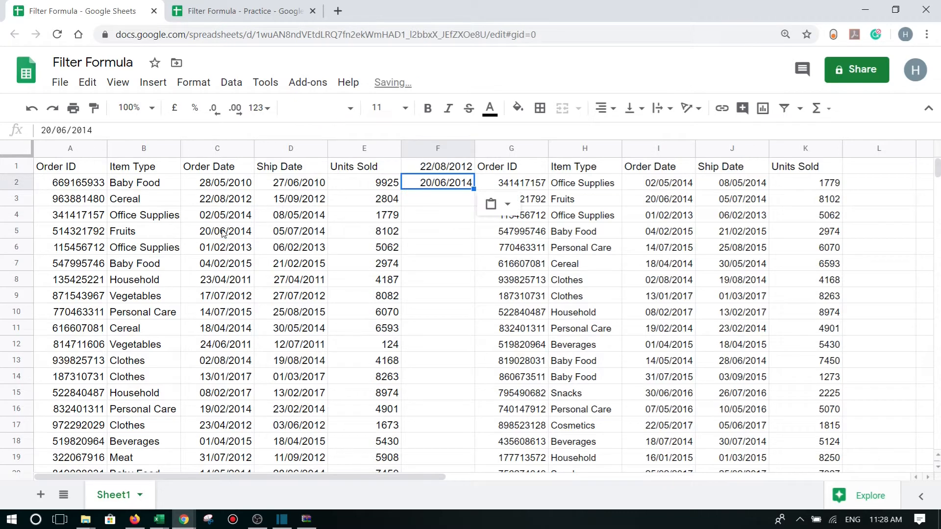
# Add a second condition, C2:C<=F2, to the FILTER formula in G2.
pyautogui.click(602, 213)
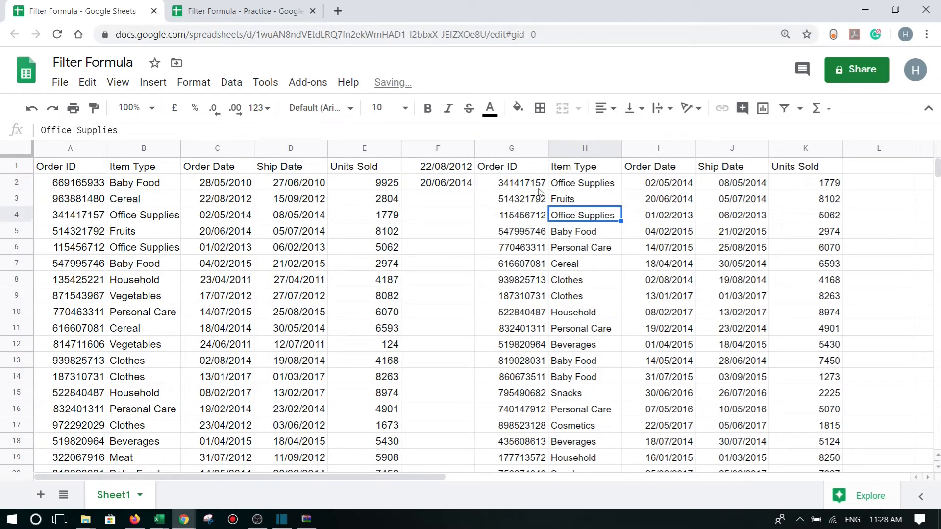
pyautogui.click(524, 185)
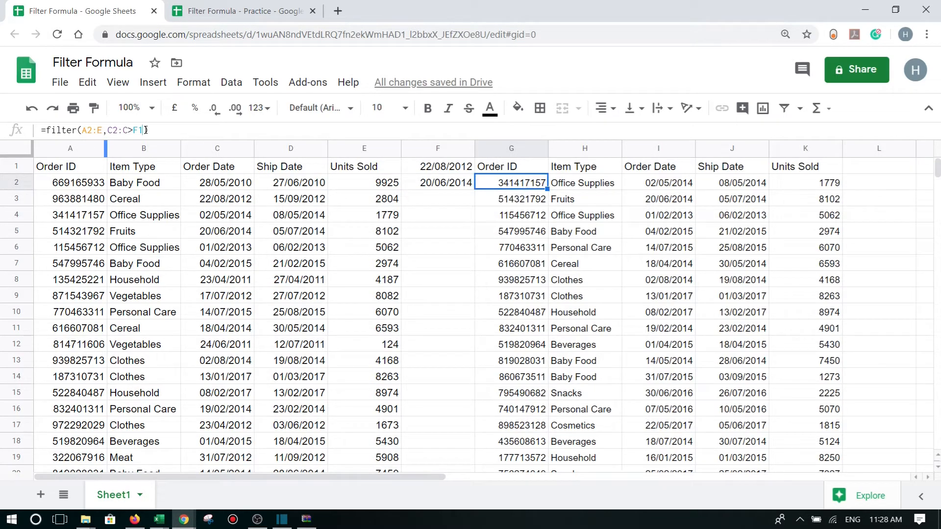
pyautogui.click(145, 130)
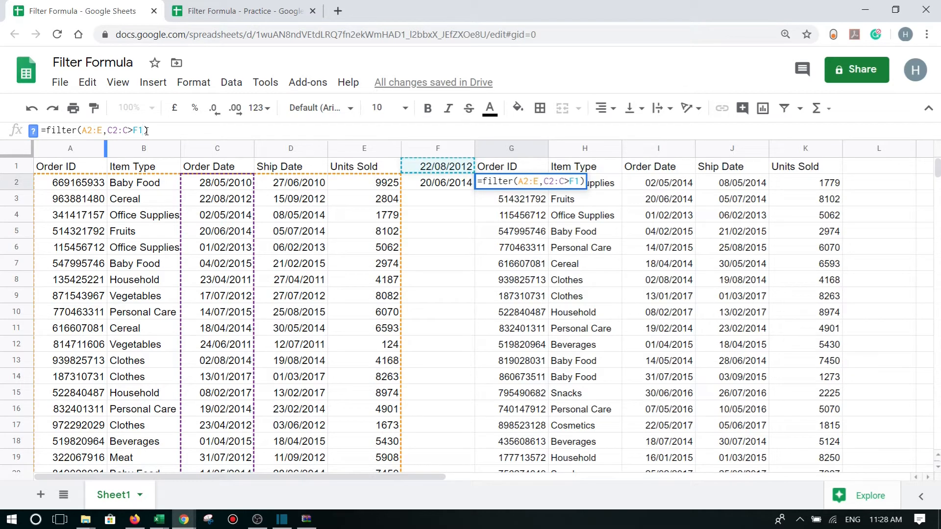
pyautogui.write(',')
pyautogui.moveTo(218, 177); pyautogui.dragTo(214, 335)
pyautogui.press('BackSpace')
pyautogui.press('BackSpace')
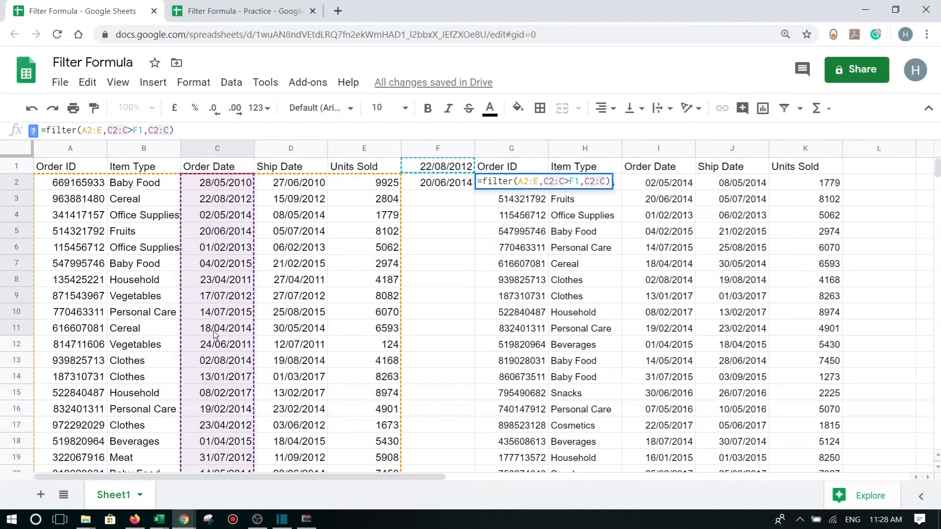
pyautogui.write('<')
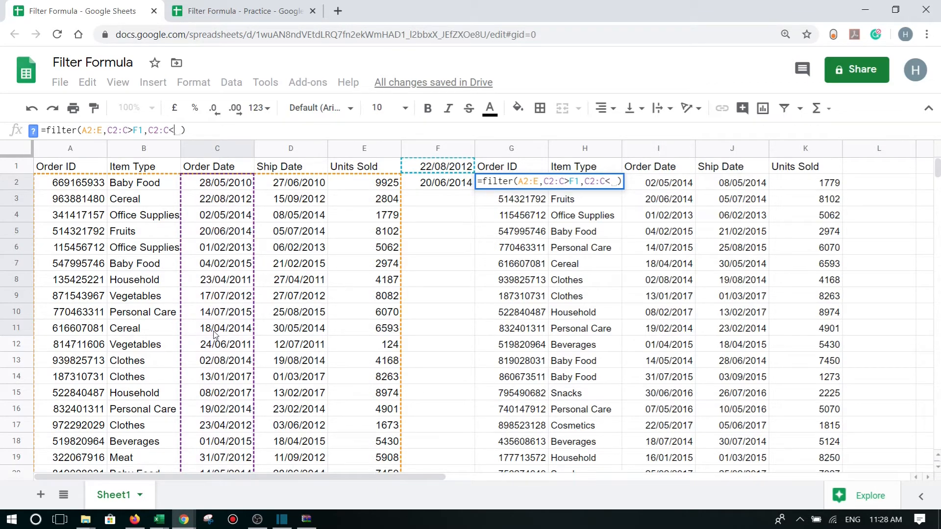
pyautogui.write('=')
pyautogui.click(455, 186)
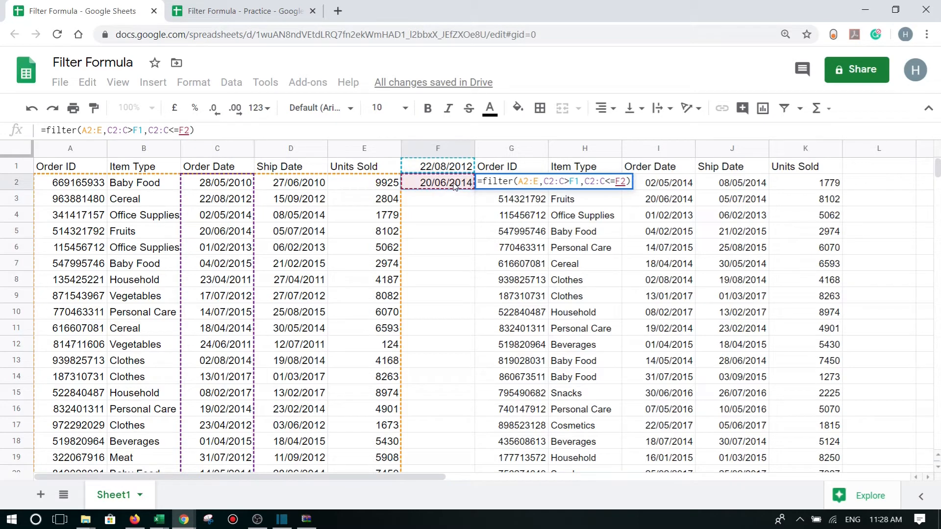
# Try to make the G2 formula's first date condition inclusive by writing it as C2:C=>F1.
pyautogui.click(128, 130)
pyautogui.write('=')
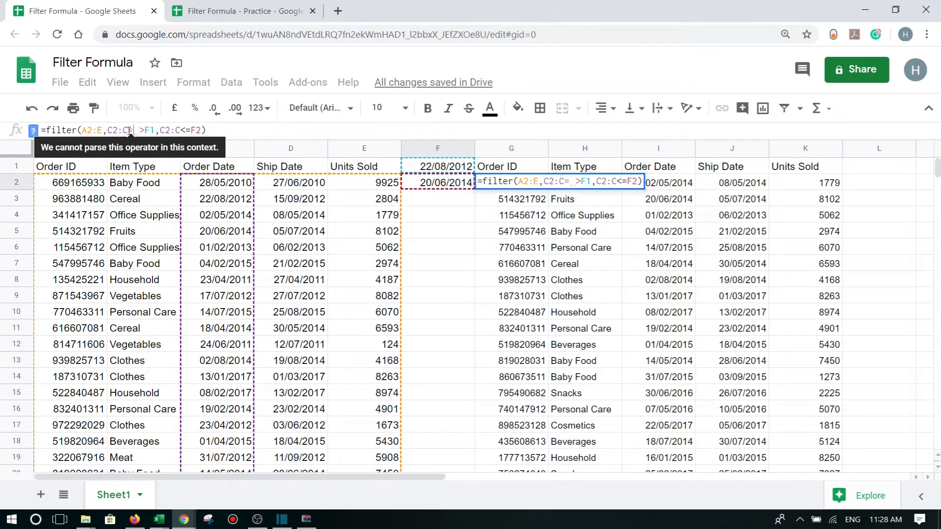
pyautogui.press('Return')
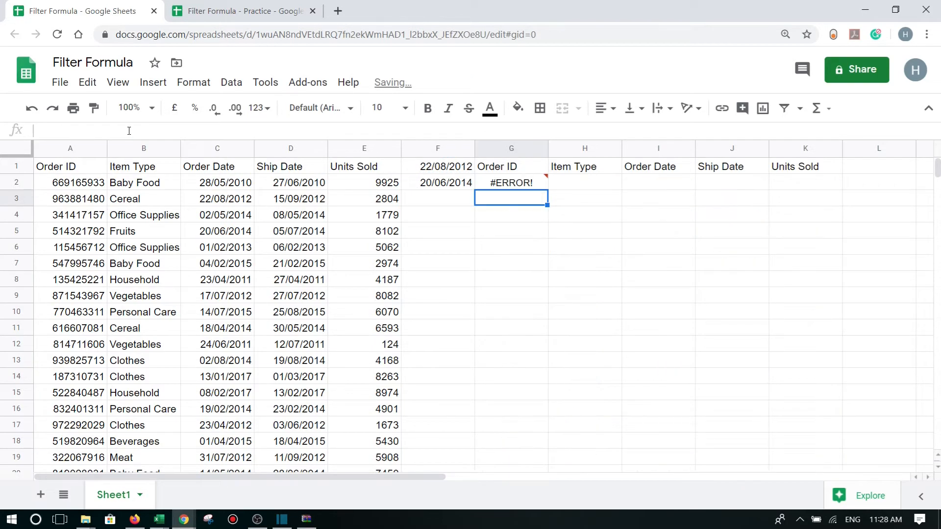
# Correct the first date condition in the G2 formula to C2:C>=F1.
pyautogui.click(508, 186)
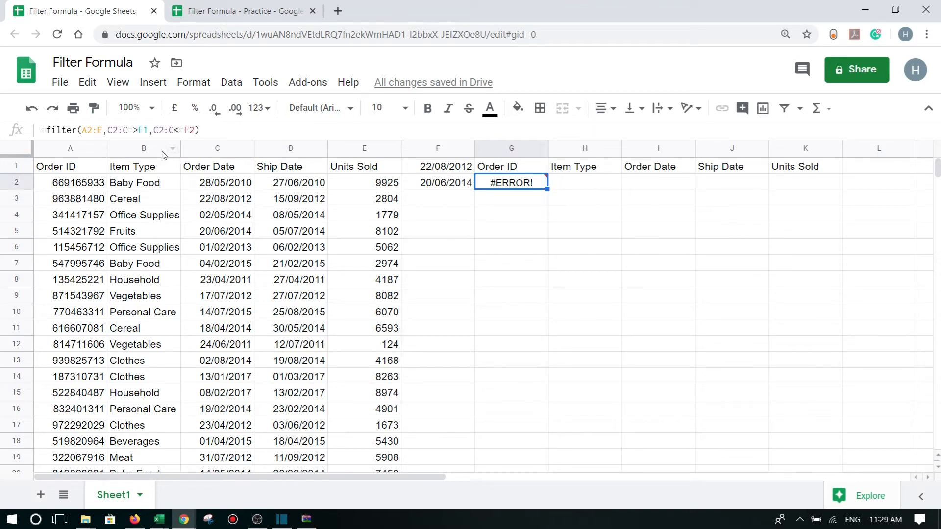
pyautogui.click(134, 130)
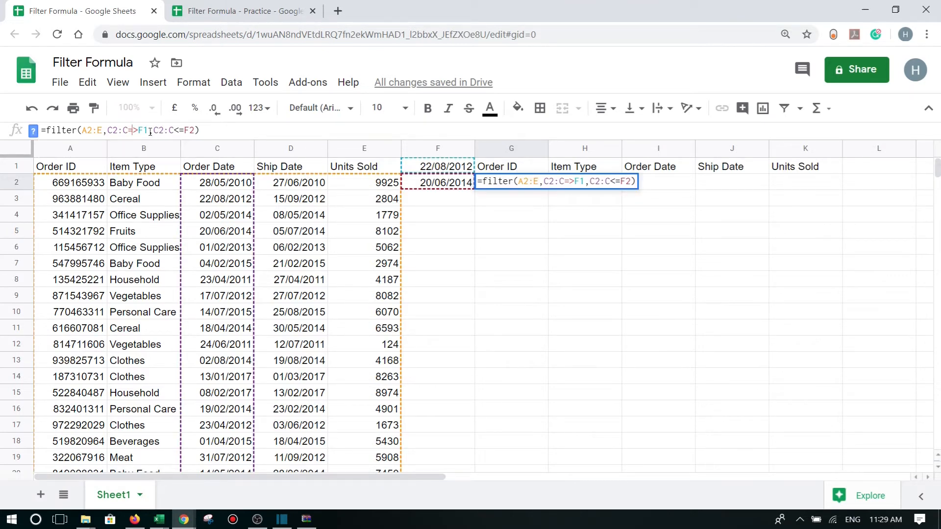
pyautogui.click(135, 130)
pyautogui.press('BackSpace')
pyautogui.press('BackSpace')
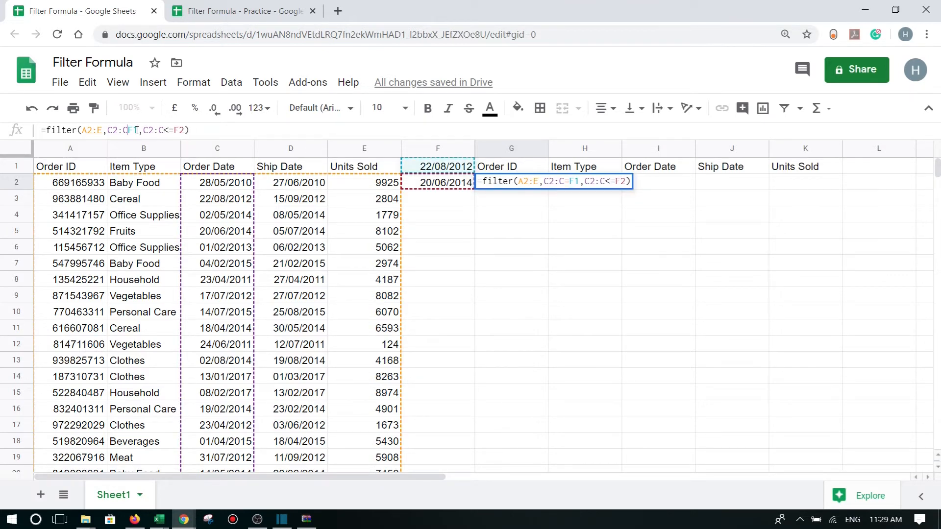
pyautogui.write('>=')
pyautogui.press('Return')
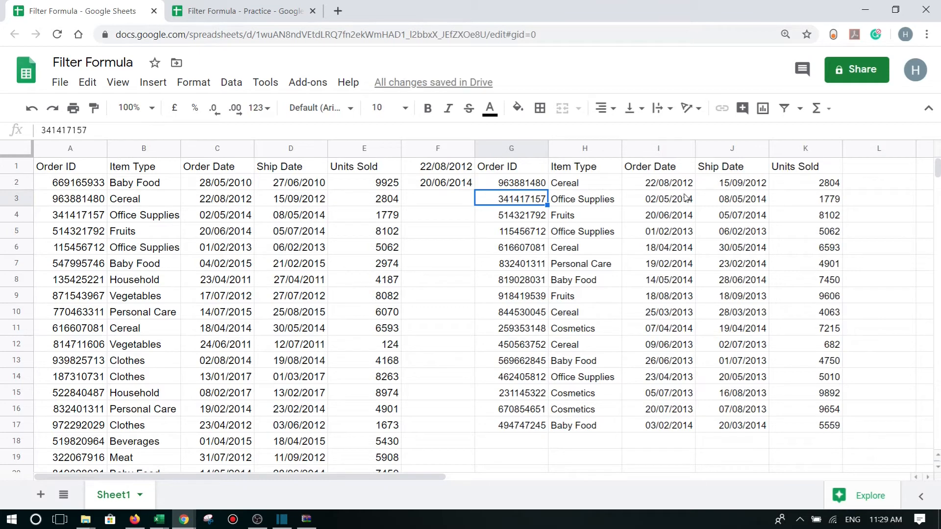
# Compare the filtered rows with the criteria dates in F1 and F2 and with the source table's order IDs.
pyautogui.moveTo(508, 183); pyautogui.dragTo(815, 415)
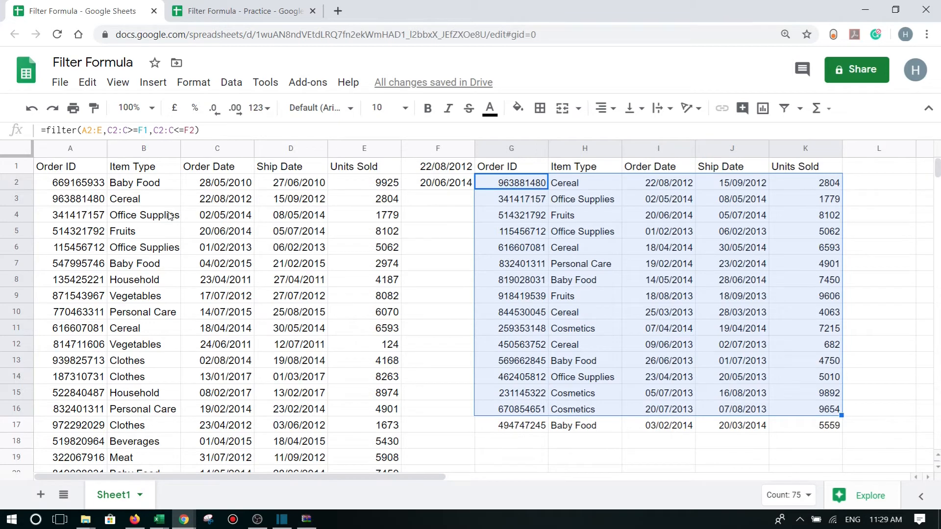
pyautogui.click(426, 171)
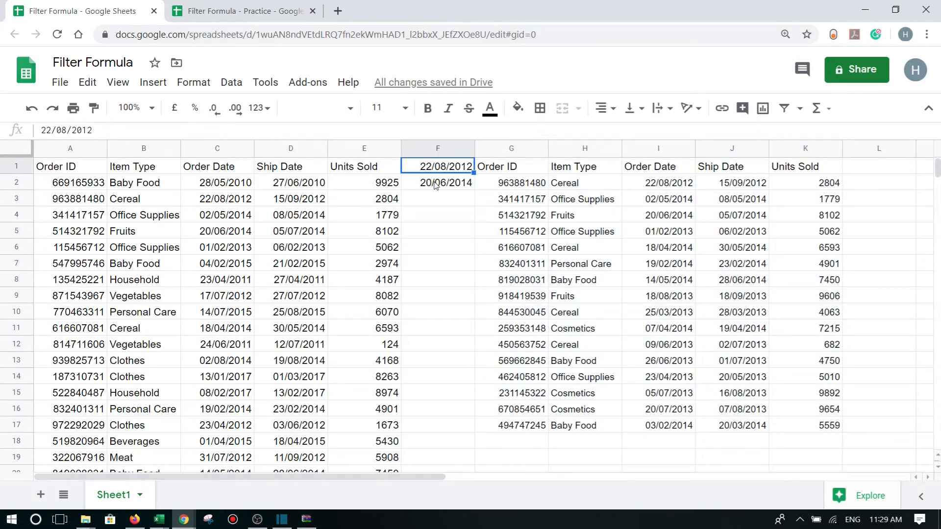
pyautogui.click(435, 184)
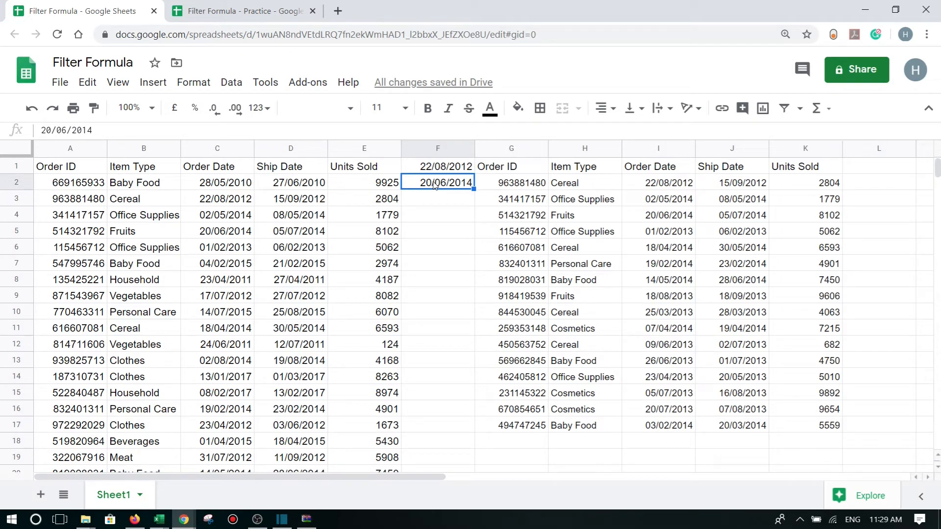
pyautogui.moveTo(70, 198); pyautogui.dragTo(87, 523)
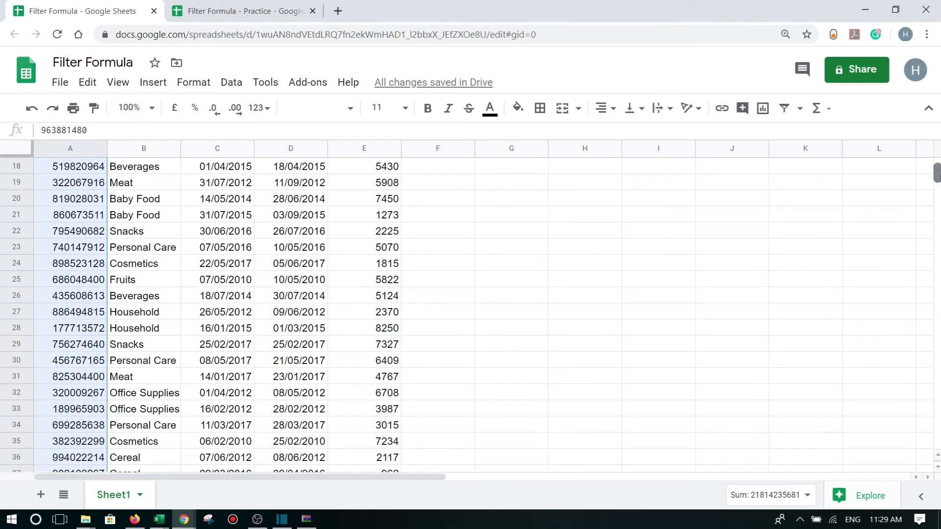
pyautogui.moveTo(938, 175); pyautogui.dragTo(940, 155)
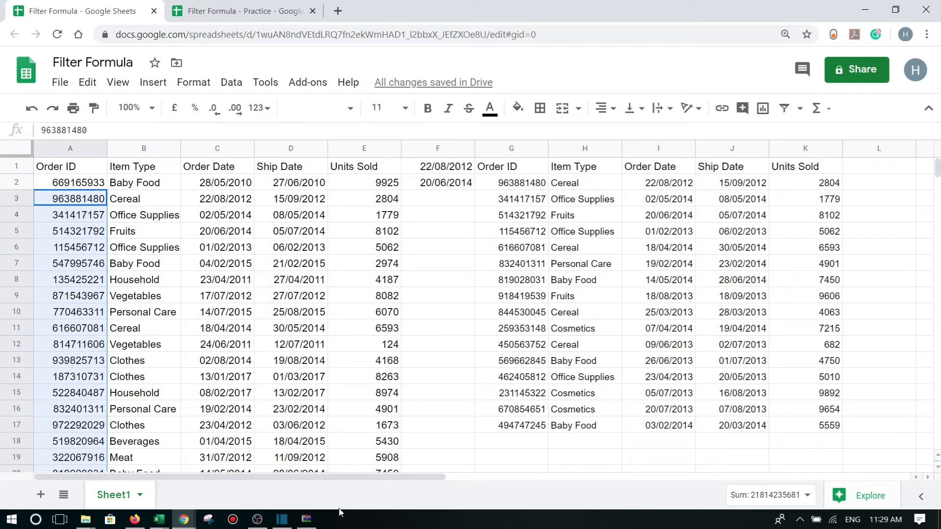
pyautogui.moveTo(258, 523)
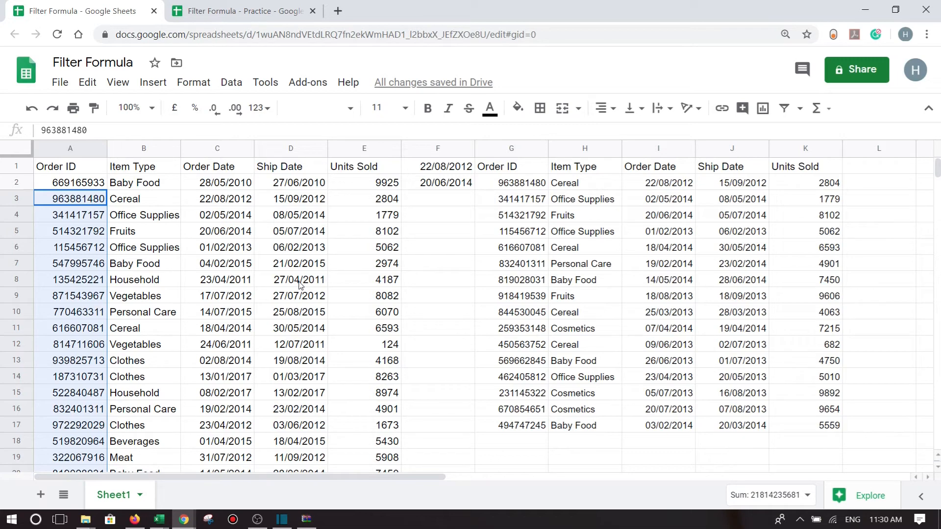
# Add a third condition, E2:E>2000, to the G2 formula to filter on units sold.
pyautogui.click(802, 181)
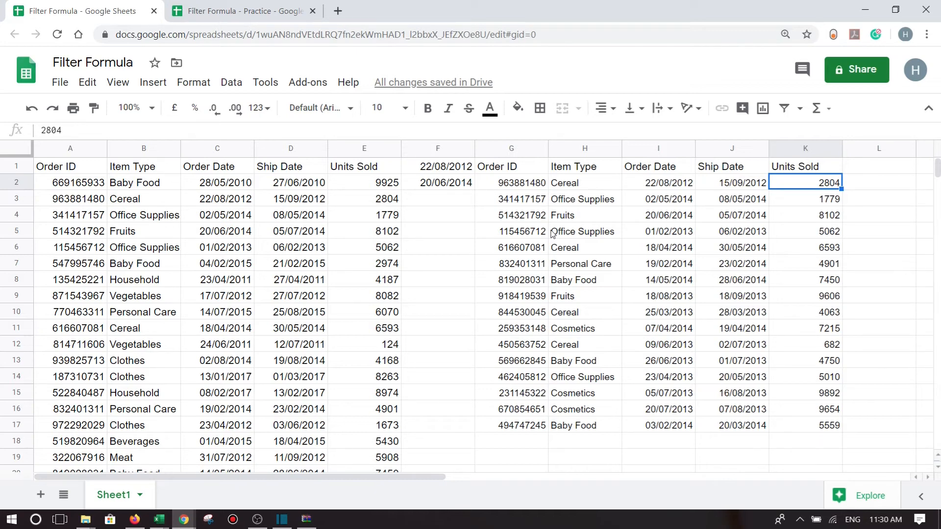
pyautogui.click(517, 185)
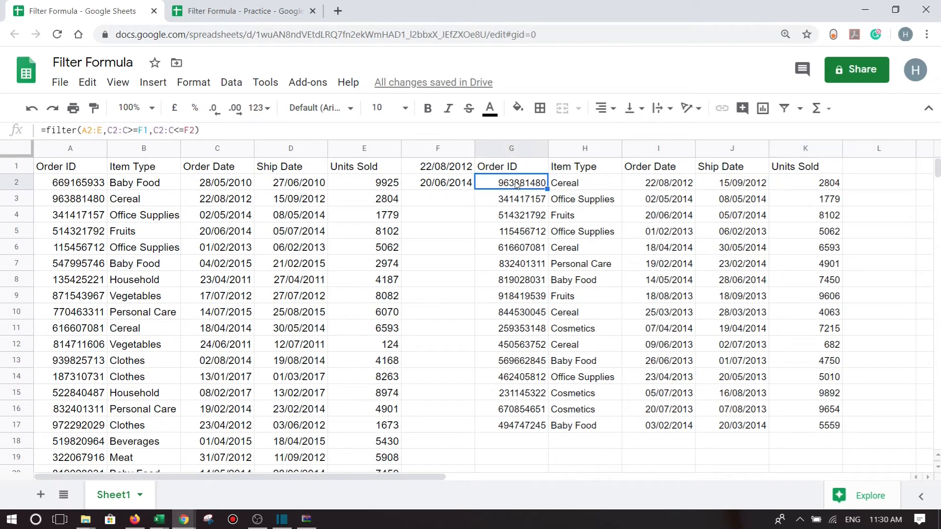
pyautogui.click(196, 130)
pyautogui.write(',')
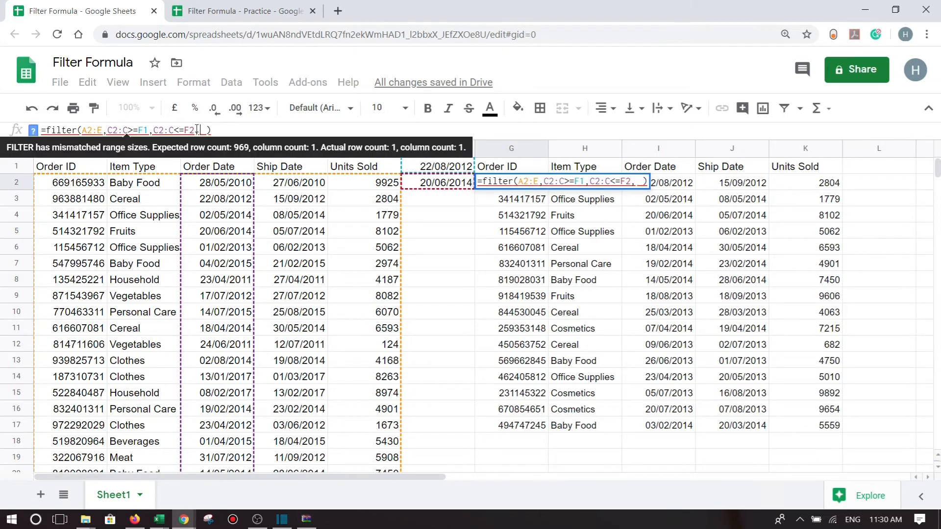
pyautogui.moveTo(374, 187); pyautogui.dragTo(385, 351)
pyautogui.press('BackSpace')
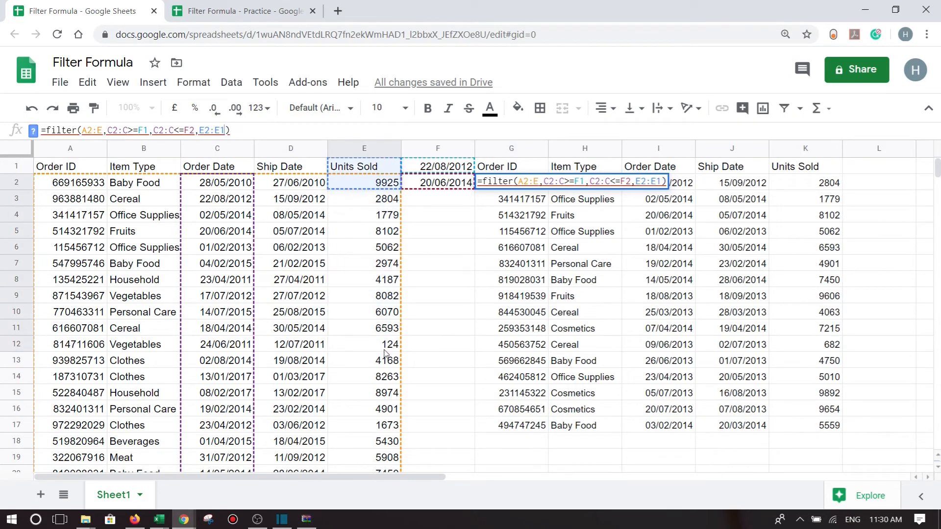
pyautogui.press('BackSpace')
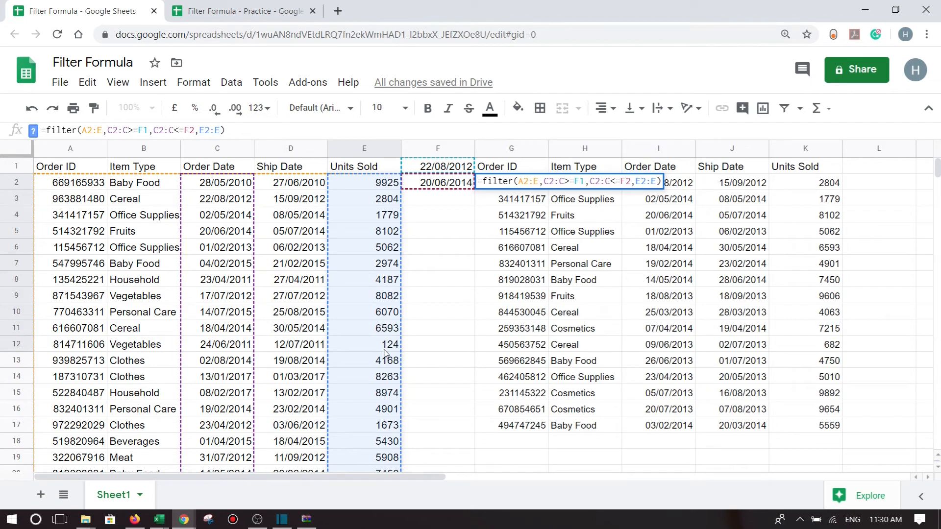
pyautogui.write('>')
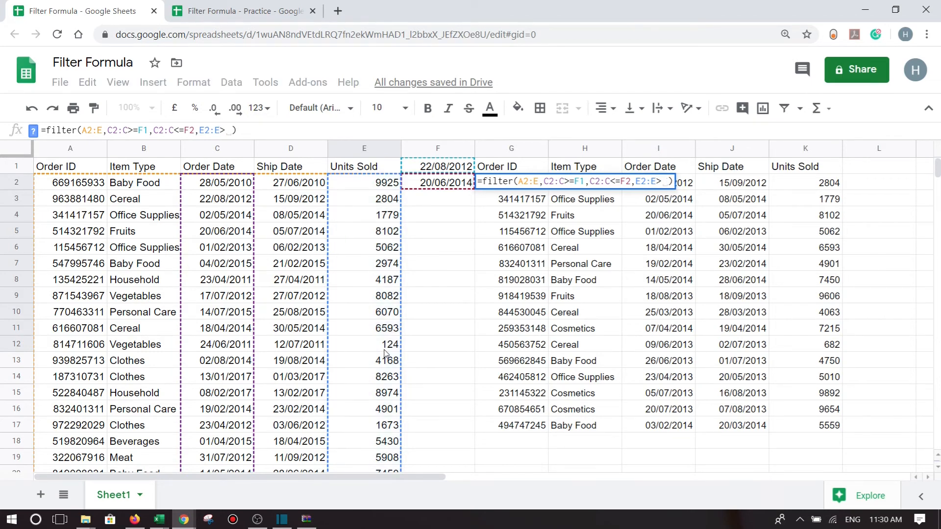
pyautogui.write('2000')
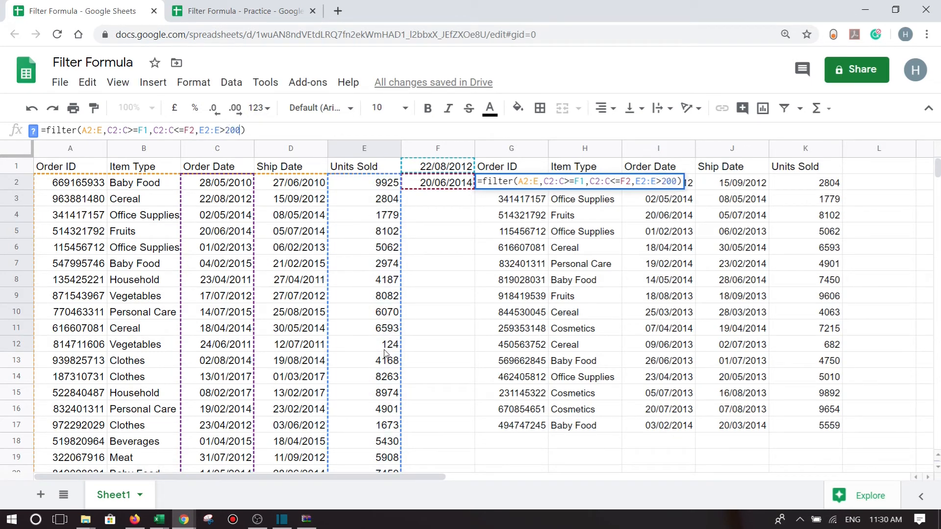
pyautogui.press('Return')
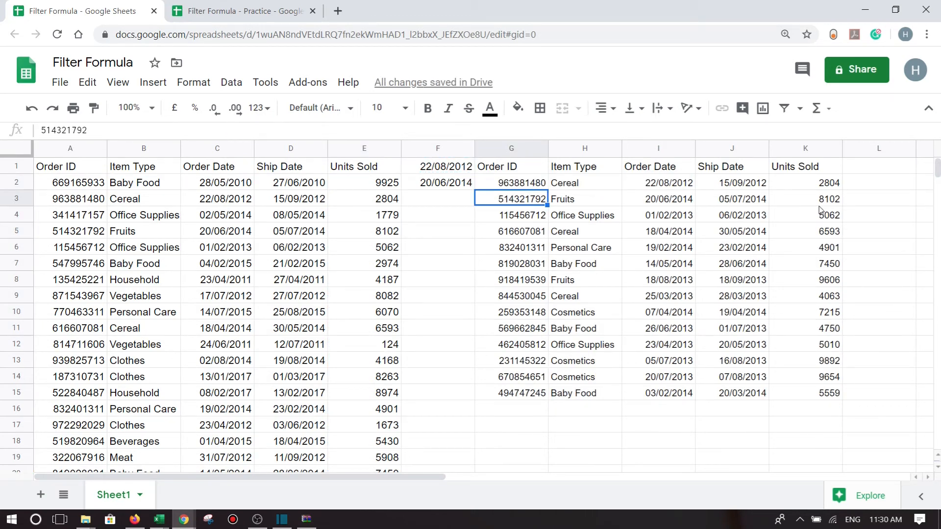
# Replace the fixed units-sold threshold in the G2 formula with a reference to cell F4.
pyautogui.click(492, 183)
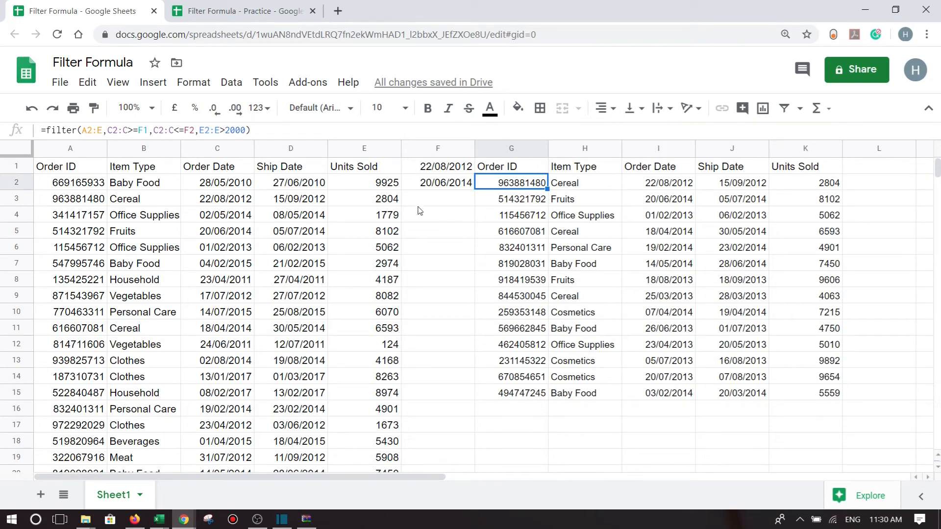
pyautogui.doubleClick(238, 129)
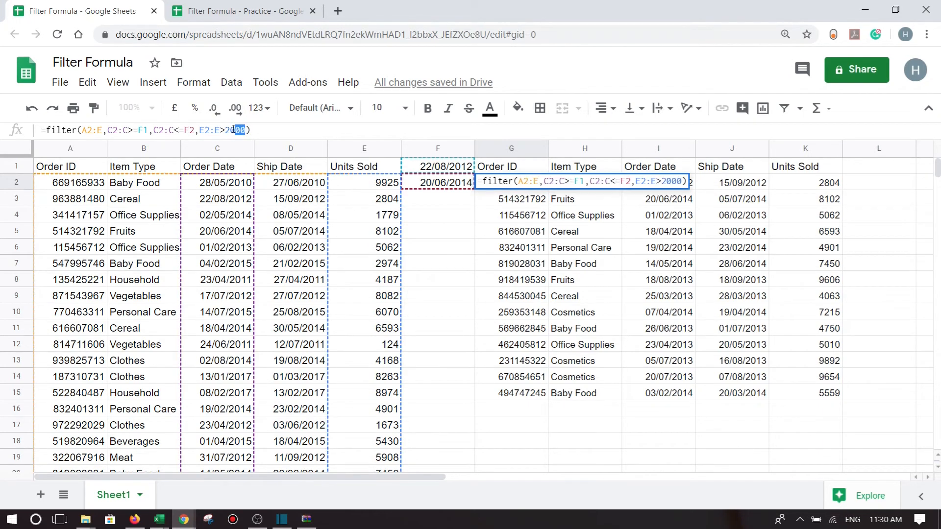
pyautogui.press('BackSpace')
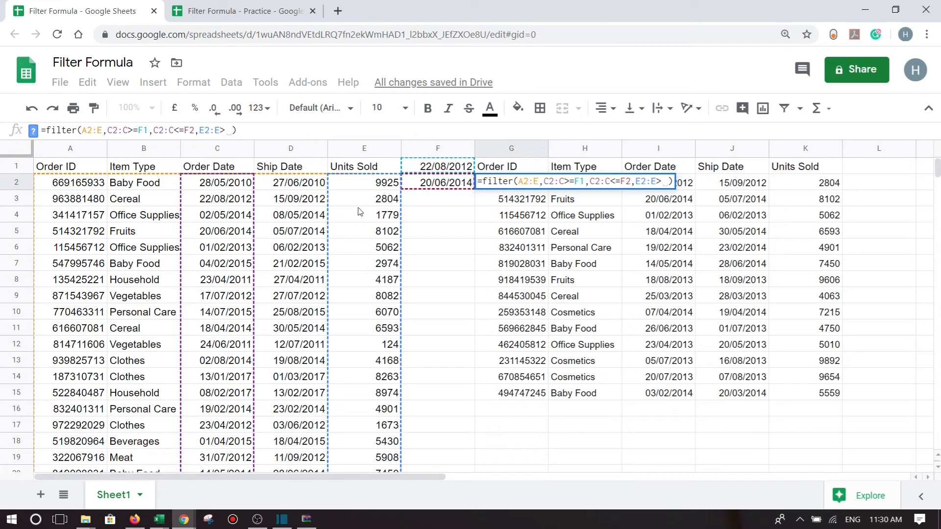
pyautogui.click(453, 218)
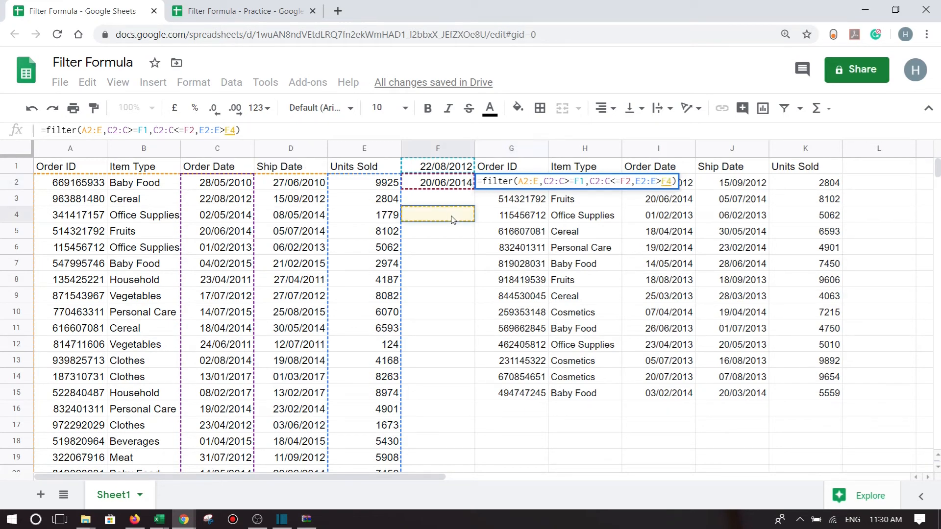
pyautogui.press('Return')
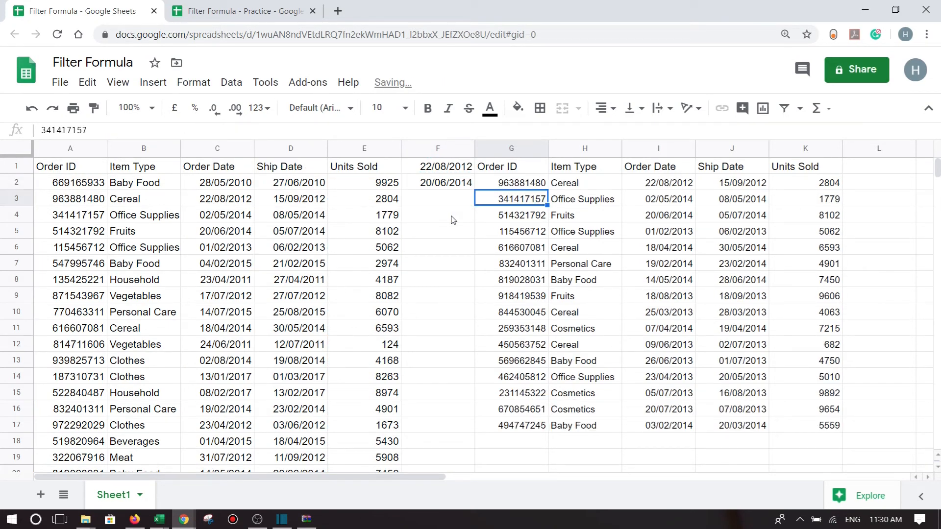
# Enter 3000 in F4 as the units-sold threshold.
pyautogui.click(452, 219)
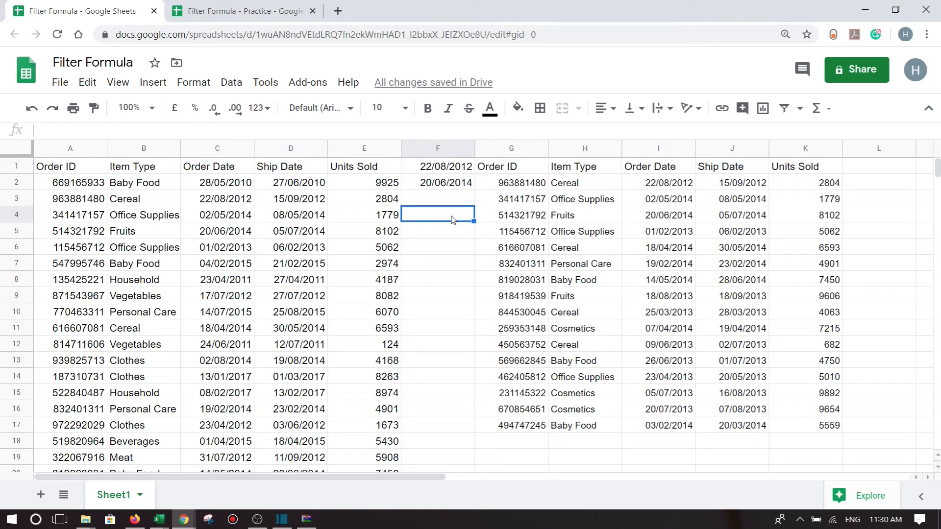
pyautogui.press('Up')
pyautogui.press('Up')
pyautogui.press('Right')
pyautogui.press('Down')
pyautogui.press('Down')
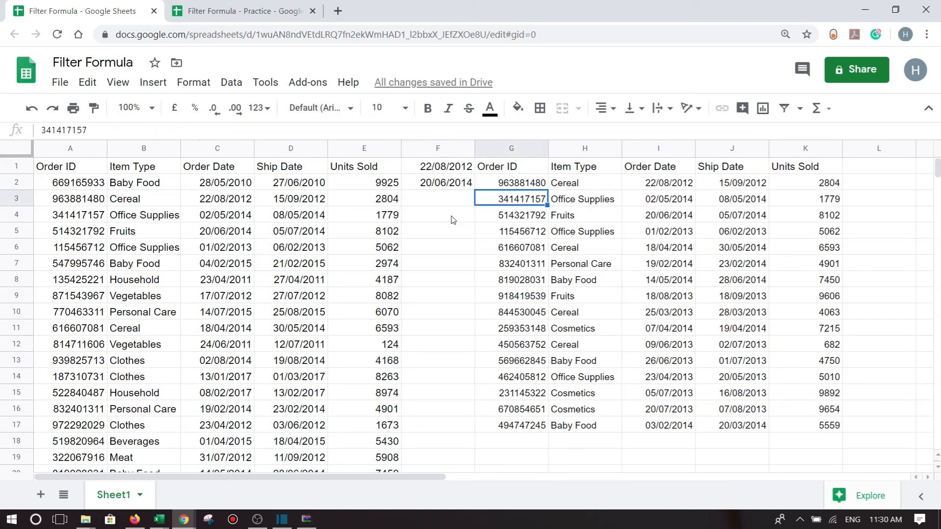
pyautogui.press('Left')
pyautogui.write('3000')
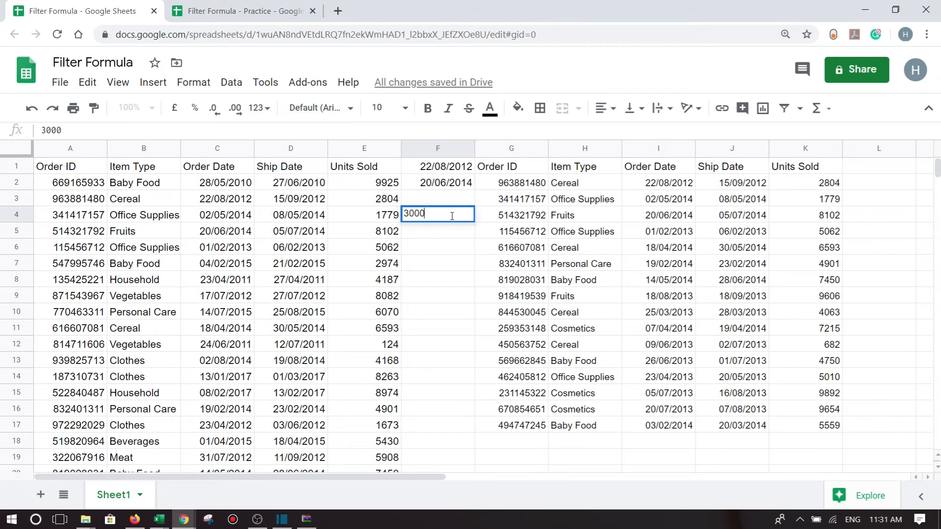
pyautogui.press('Return')
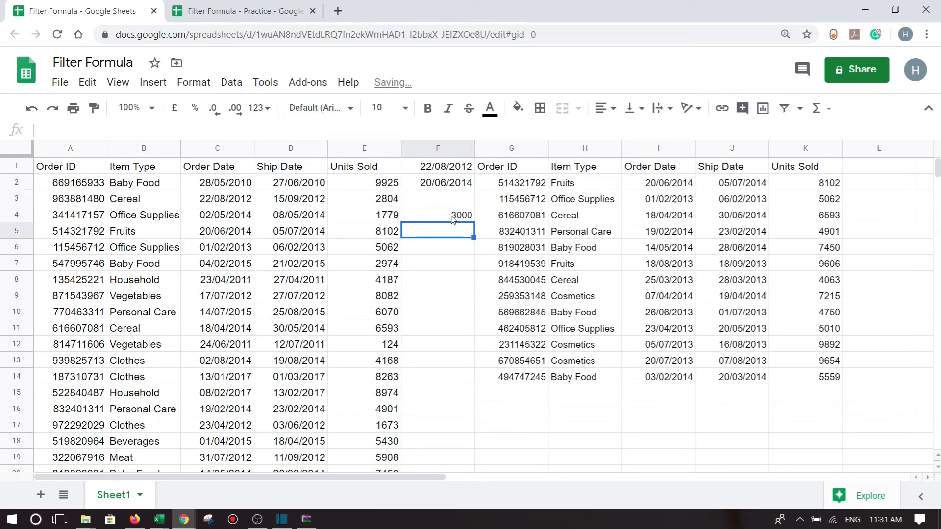
# Set the units-sold threshold in F4 to 4000.
pyautogui.click(452, 219)
pyautogui.write('400')
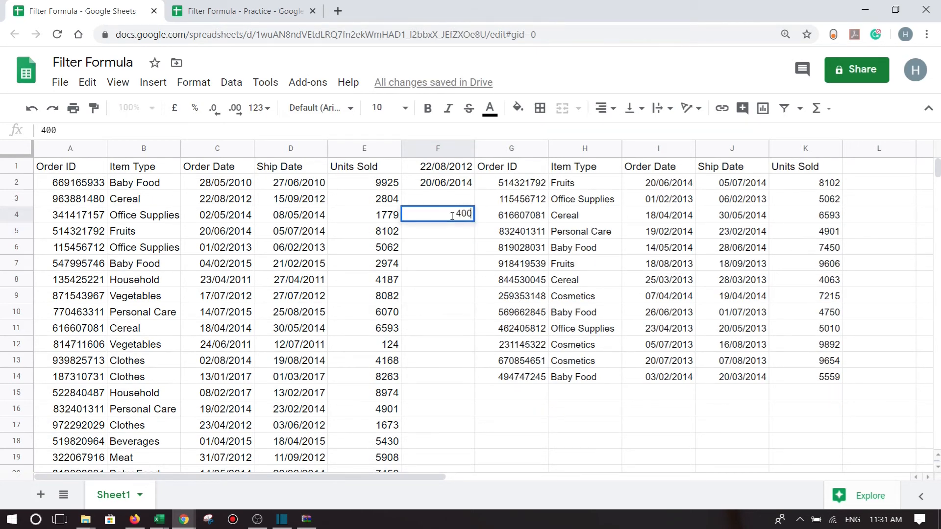
pyautogui.write('0')
pyautogui.press('Return')
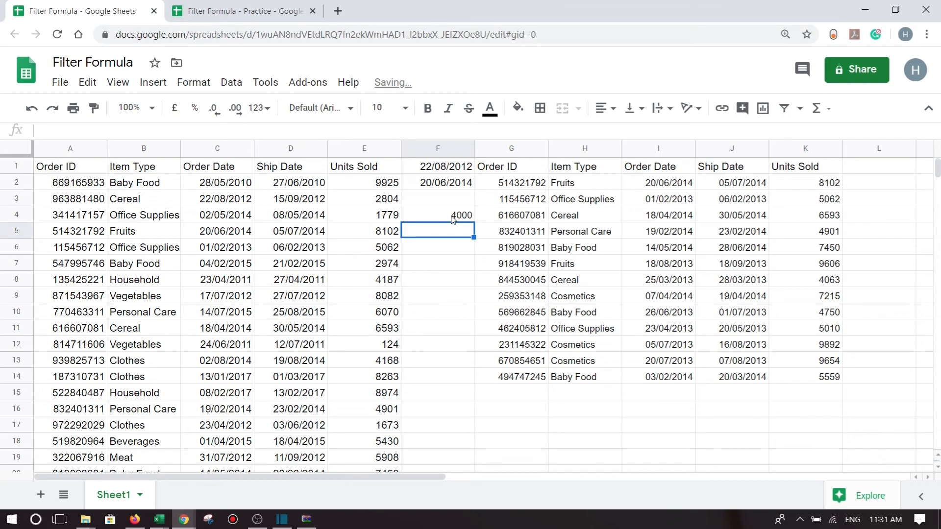
# Raise the units-sold threshold in F4 to 9000 to narrow the filtered orders.
pyautogui.click(452, 219)
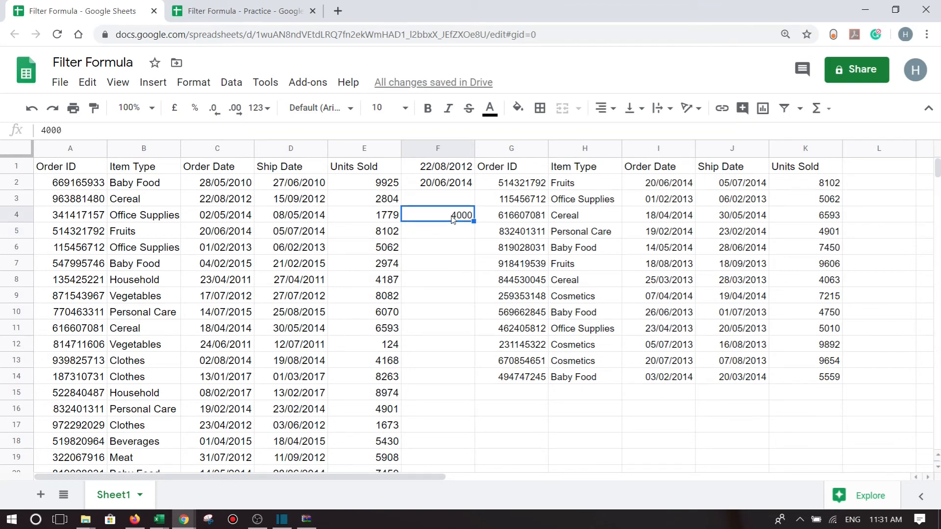
pyautogui.write('9000')
pyautogui.press('Return')
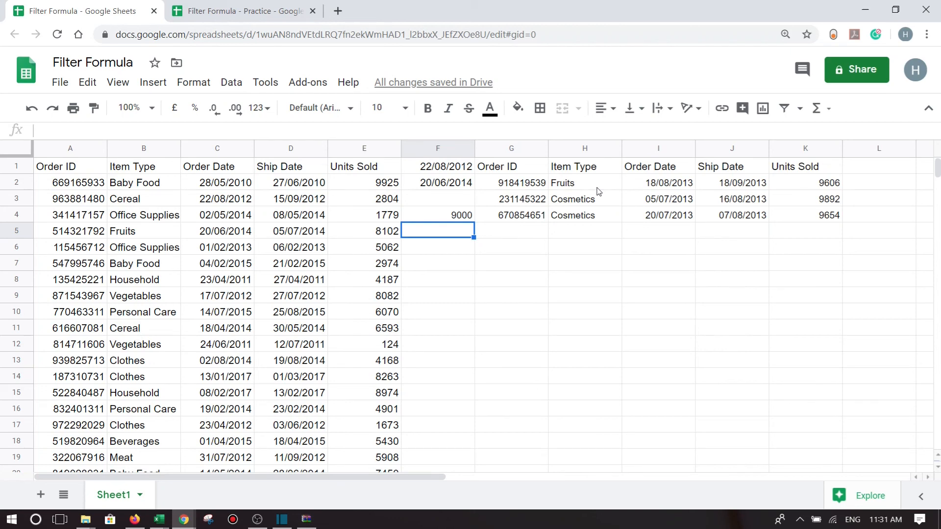
# Switch to the Filter Formula - Practice spreadsheet and look over its file commands, such as making a copy.
pyautogui.click(260, 5)
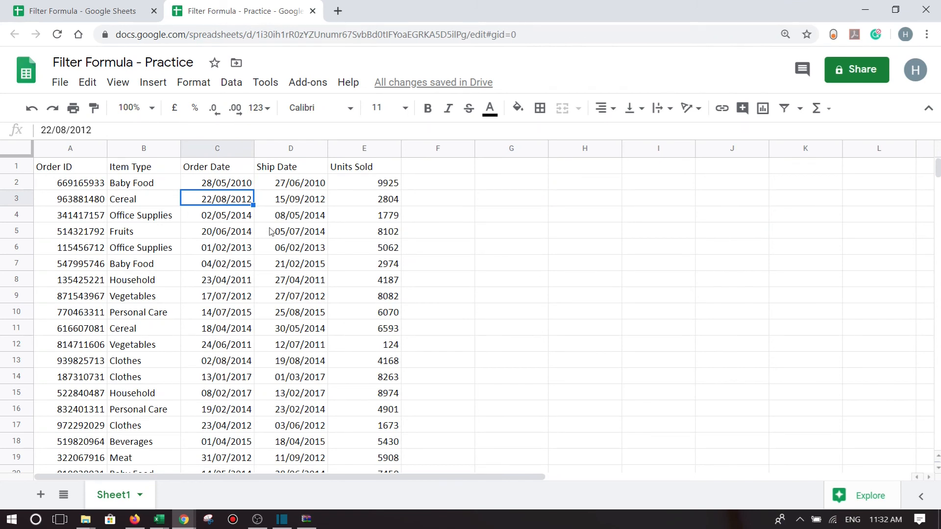
pyautogui.click(64, 84)
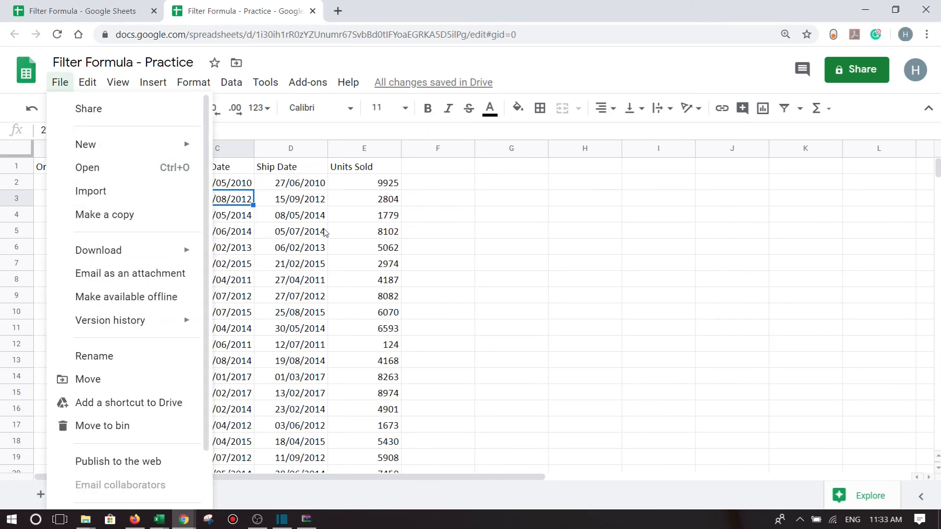
pyautogui.click(347, 249)
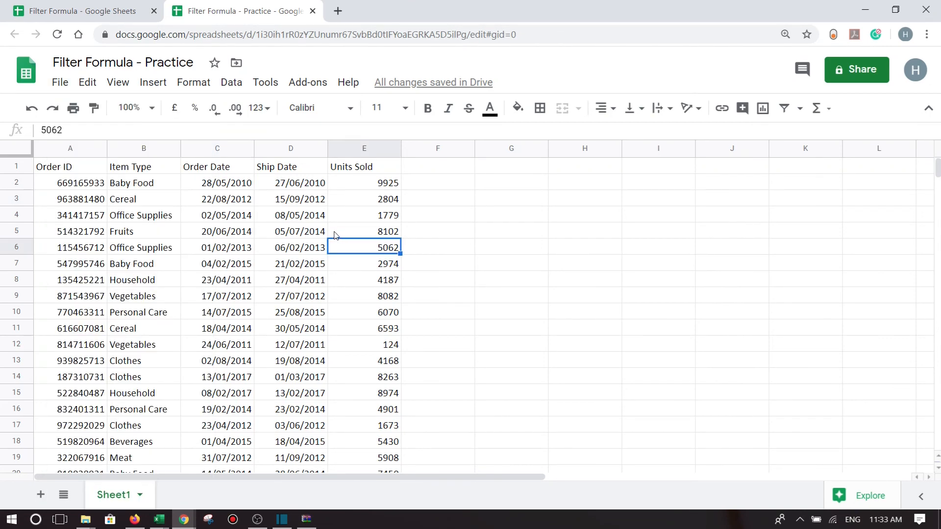